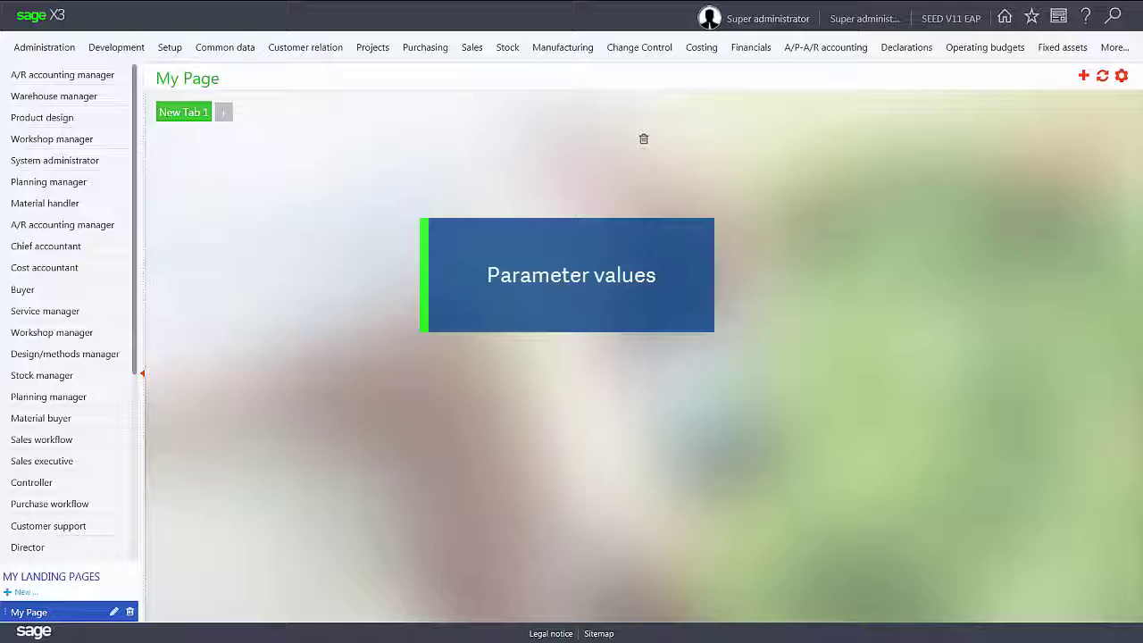
# Step: Open Parameter values and list the 14 TRS parameter groups for legislation USA
pyautogui.click(170, 48)
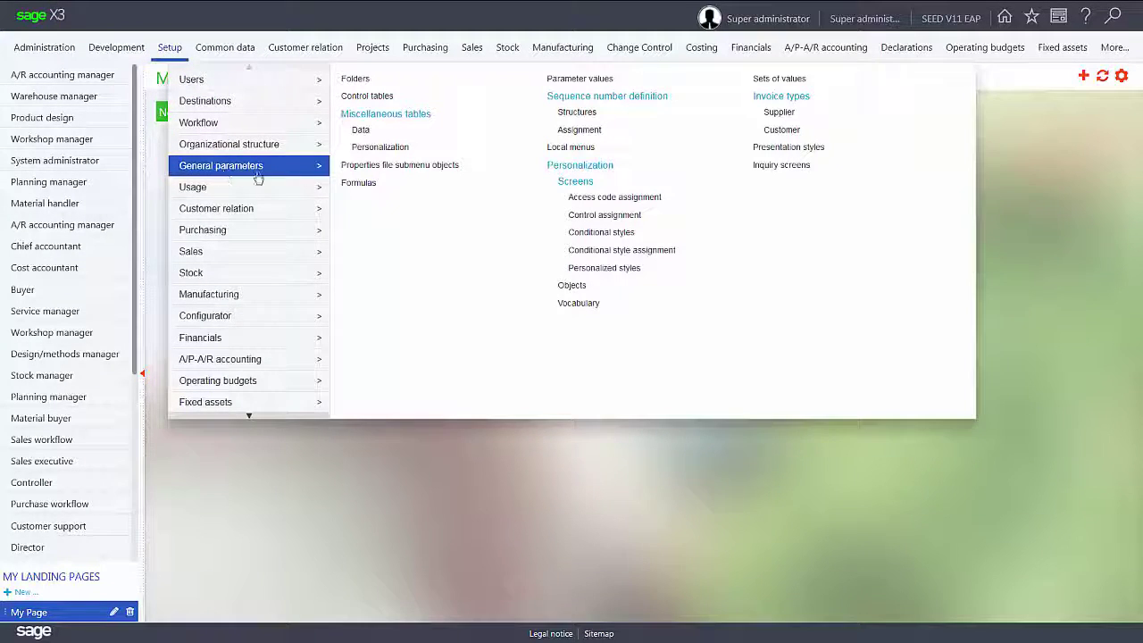
pyautogui.click(601, 80)
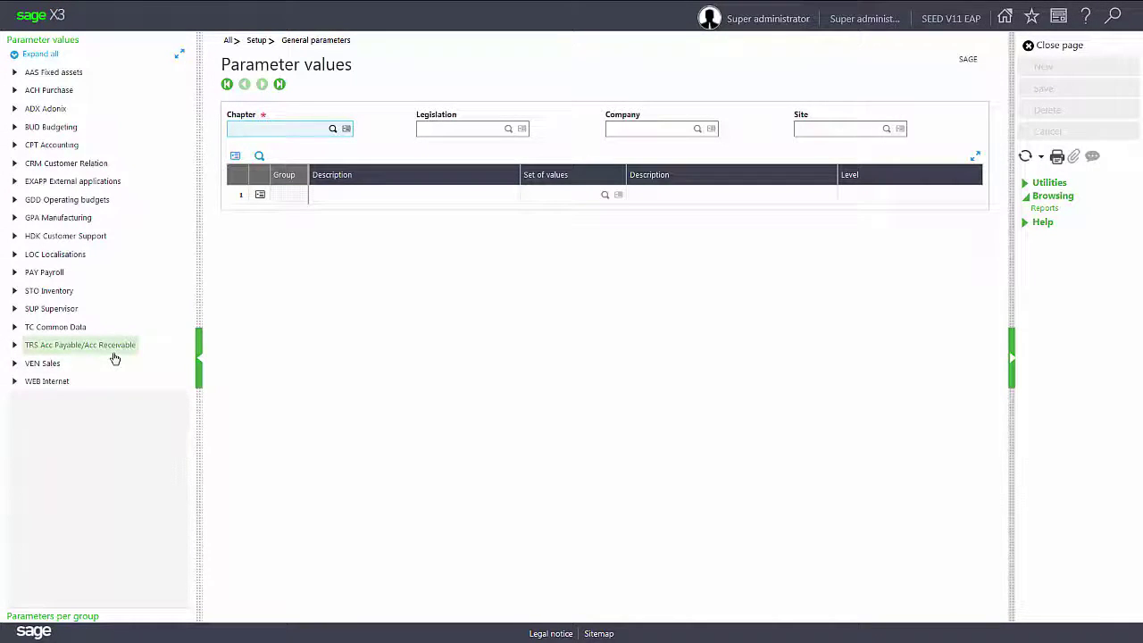
pyautogui.click(13, 345)
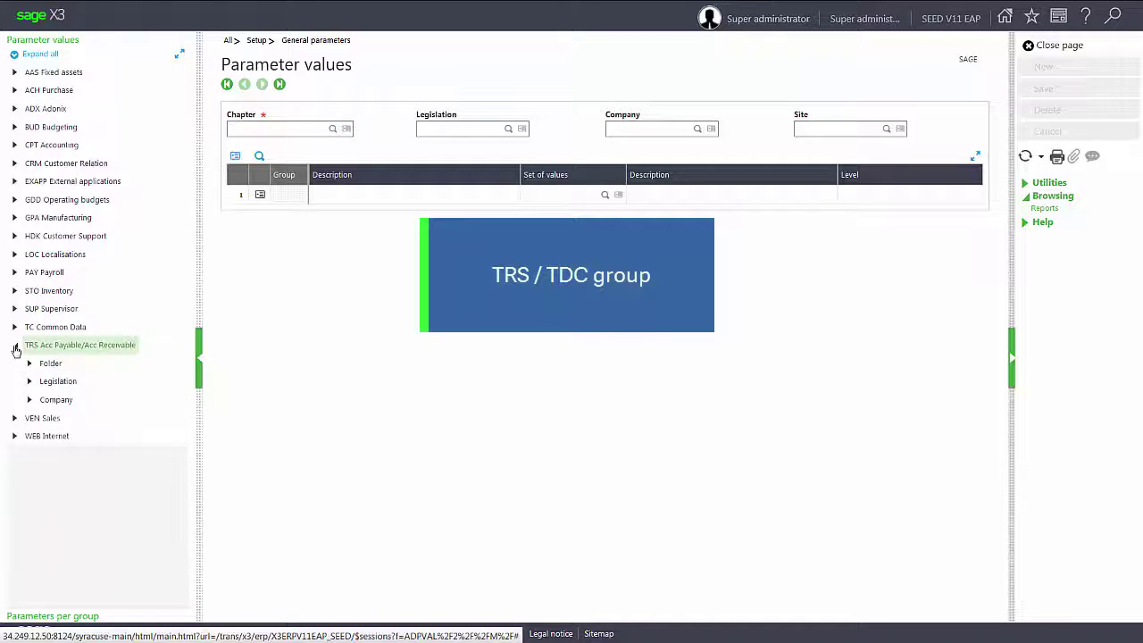
pyautogui.click(29, 382)
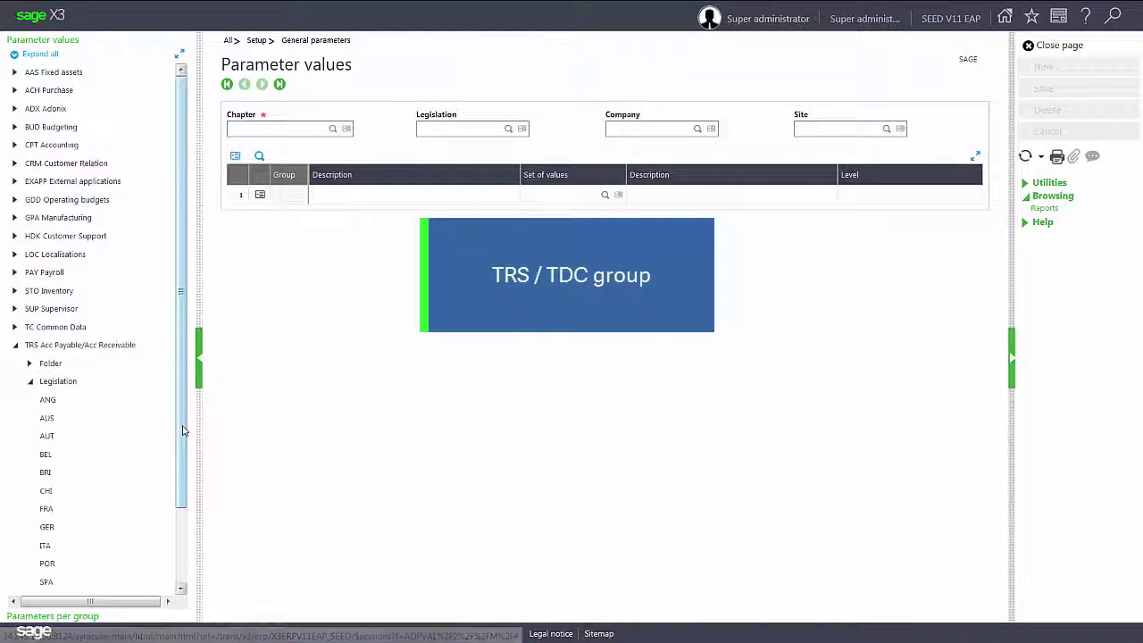
pyautogui.scroll(-2, 182, 429)
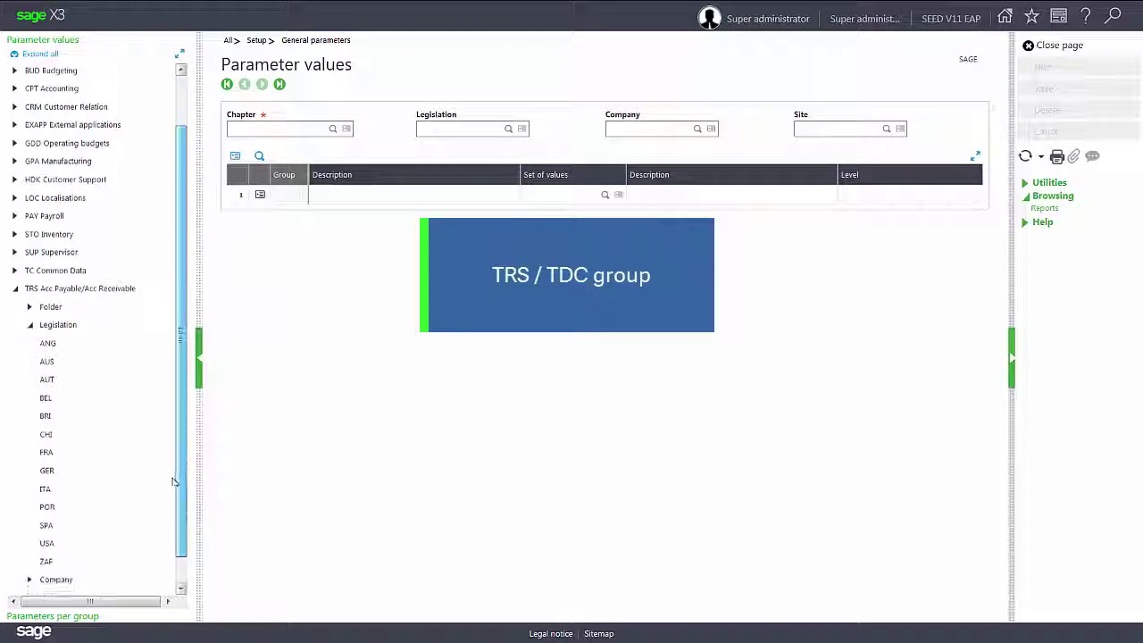
pyautogui.click(43, 539)
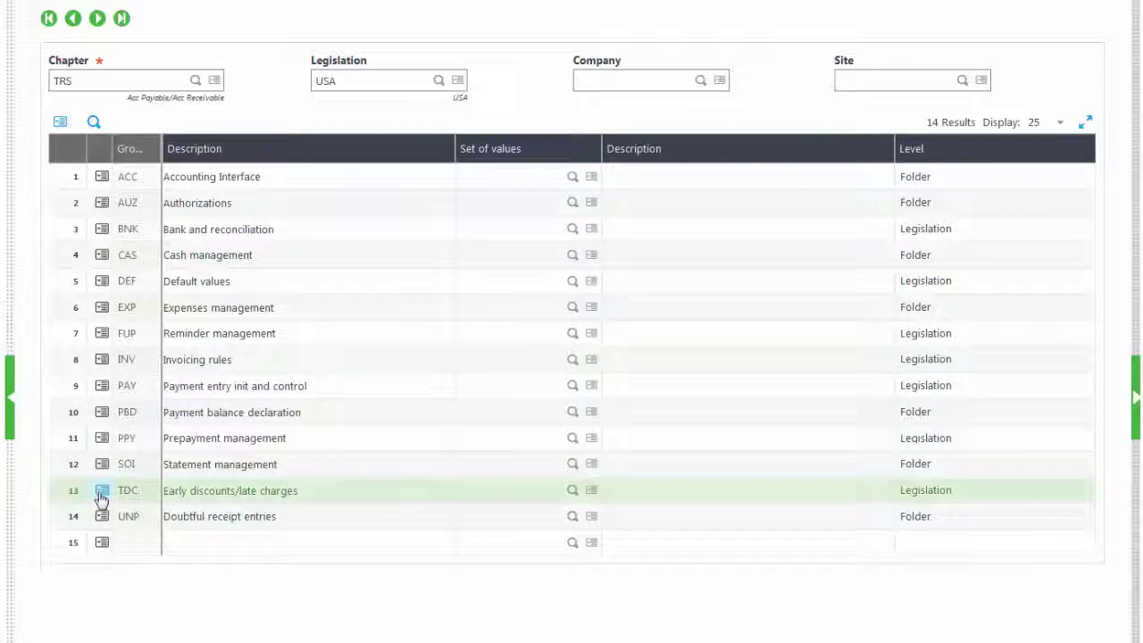
# Step: Review the TDC early discount details with DEPMSK set to Yes, and save the TRS/USA record
pyautogui.click(101, 494)
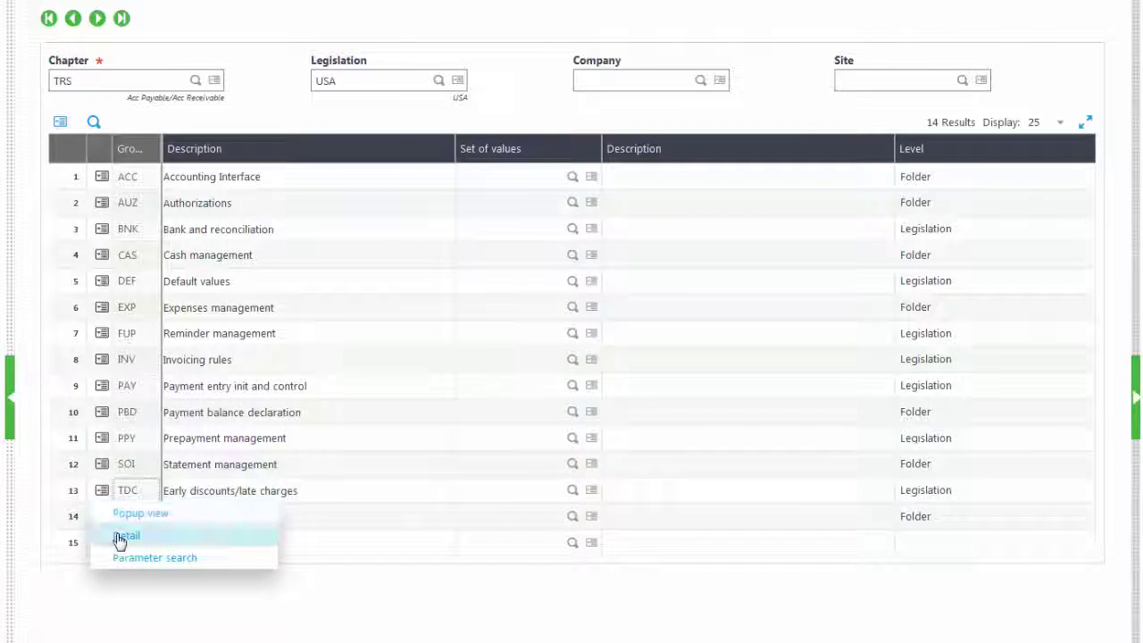
pyautogui.click(120, 540)
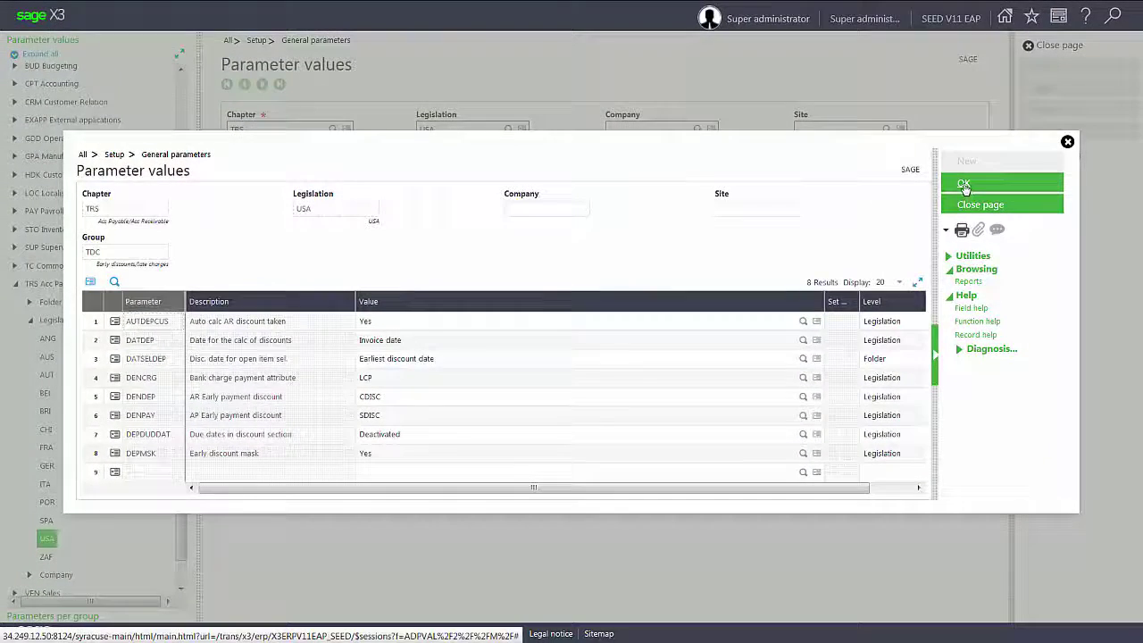
pyautogui.click(965, 185)
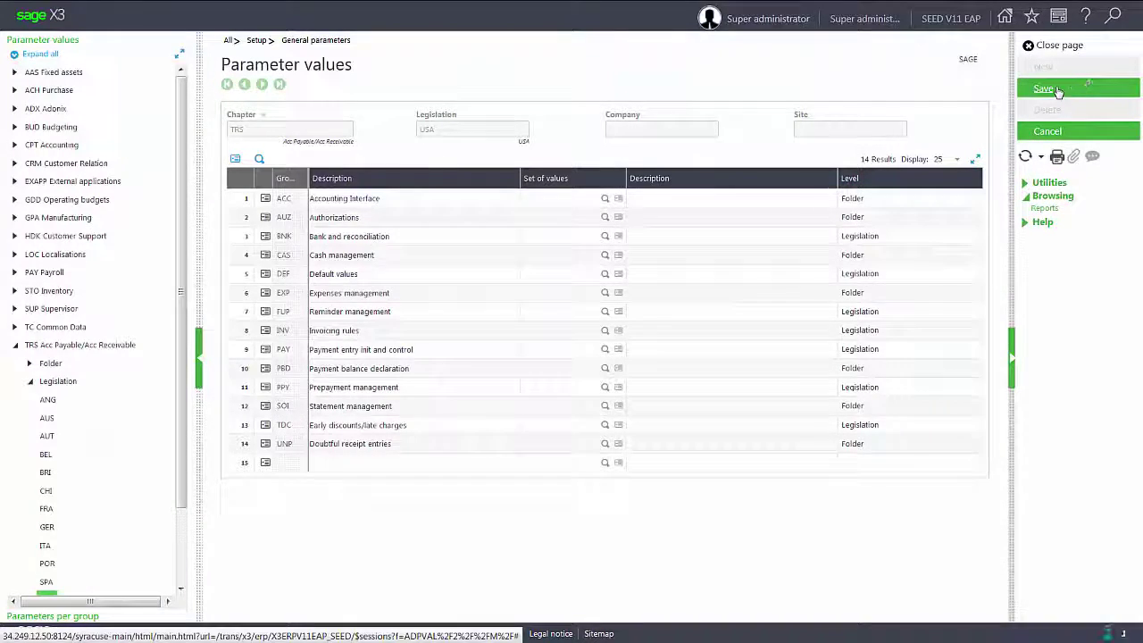
pyautogui.click(1058, 90)
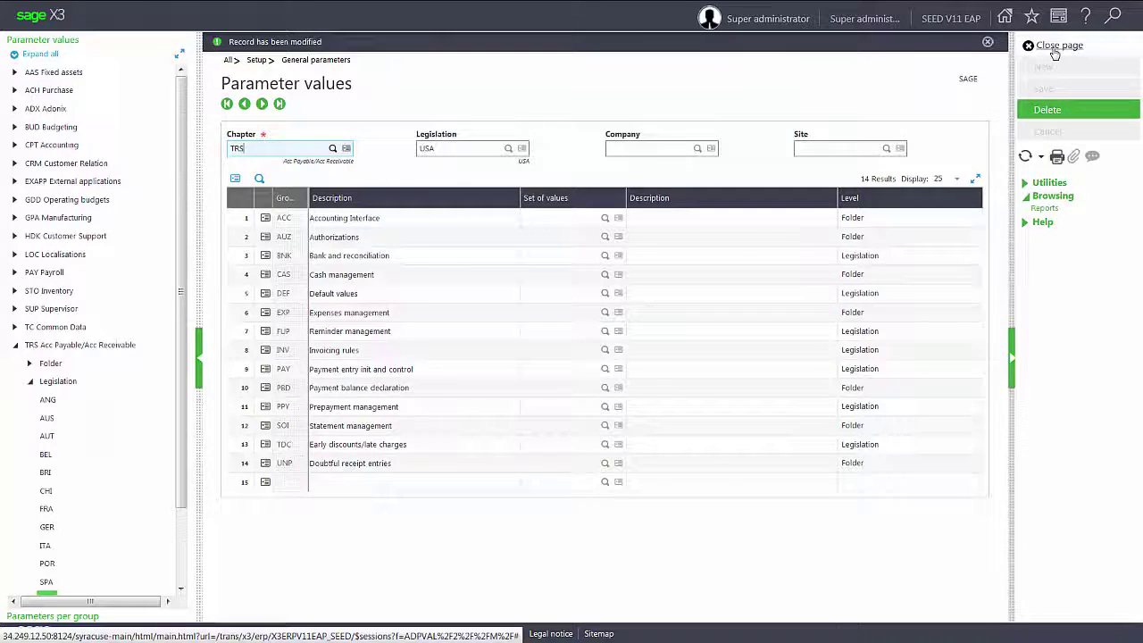
# Step: Close Parameter values and start a new Customer BP invoice
pyautogui.click(1056, 49)
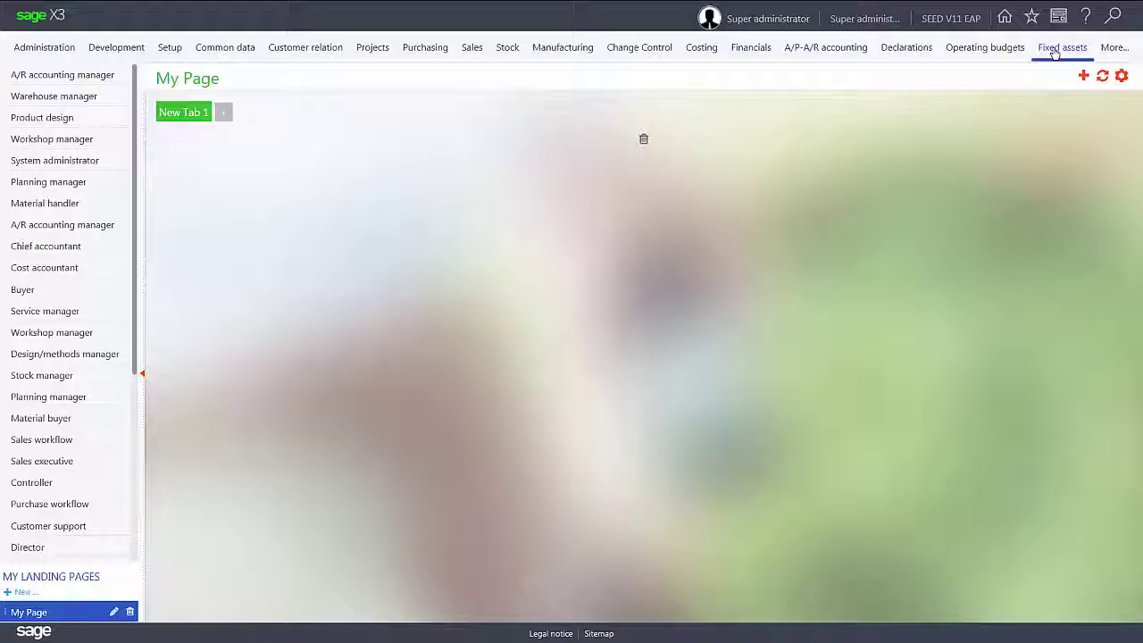
pyautogui.moveTo(1056, 54)
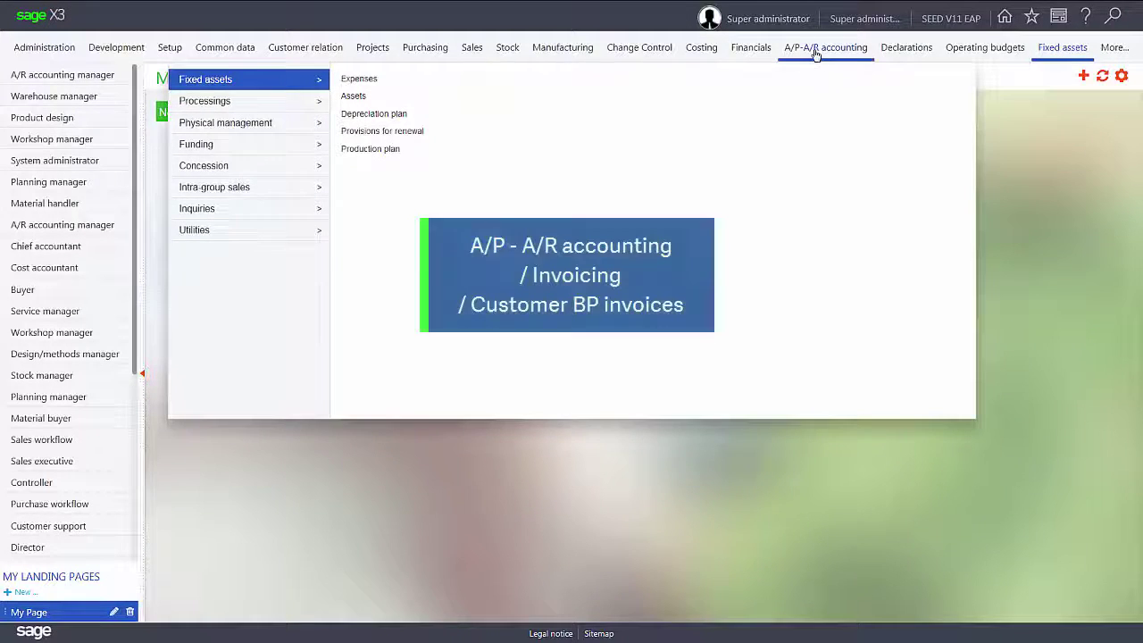
pyautogui.moveTo(816, 54)
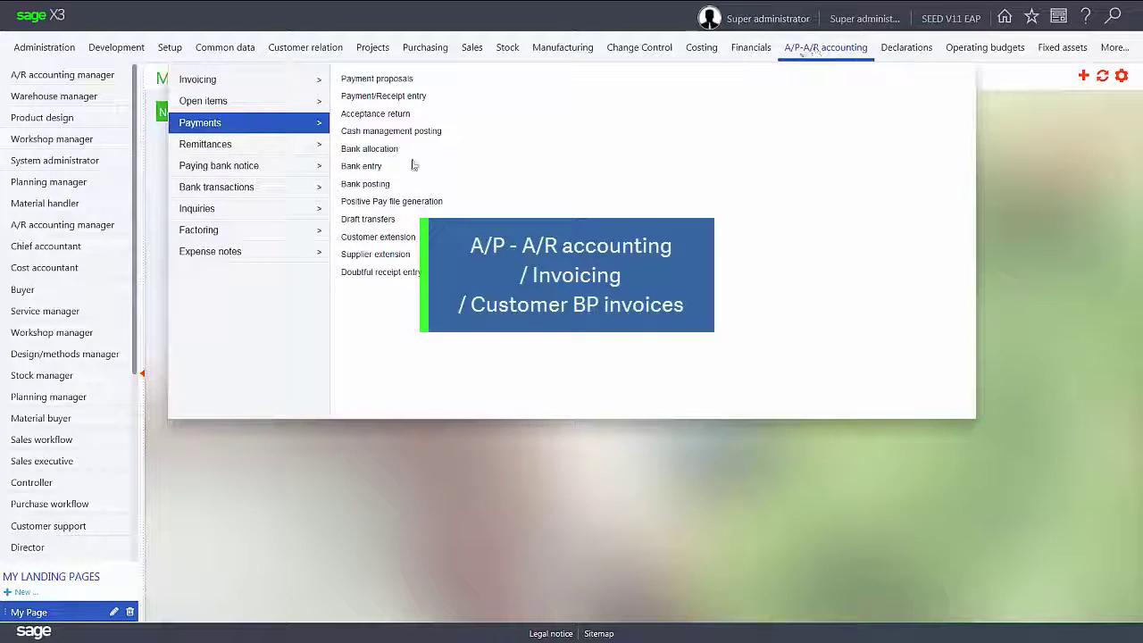
pyautogui.click(194, 81)
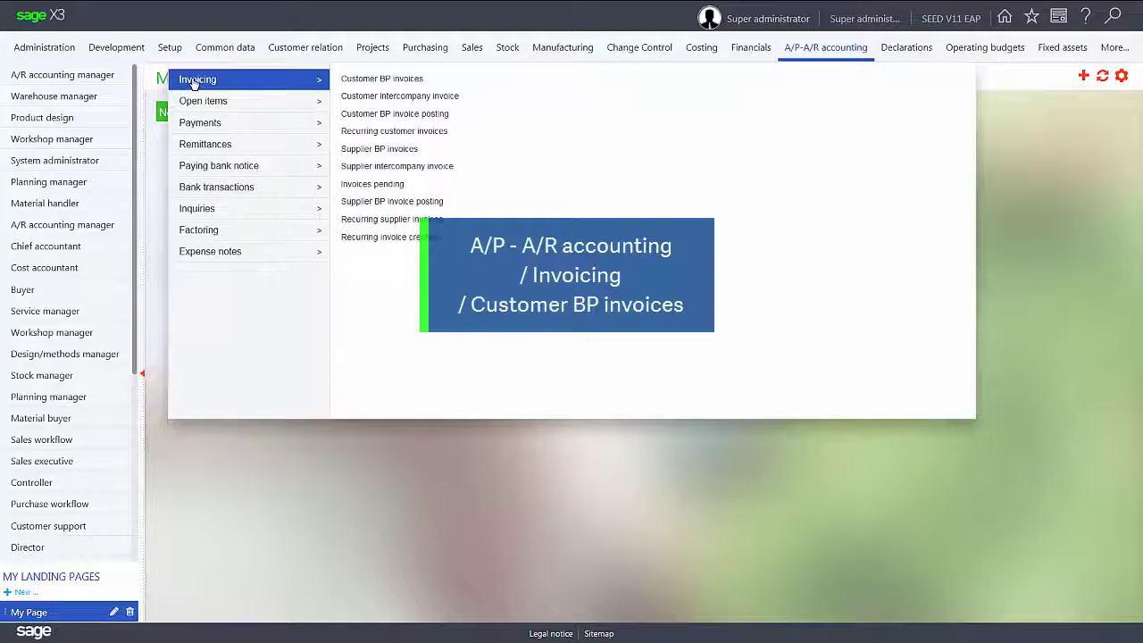
pyautogui.click(358, 83)
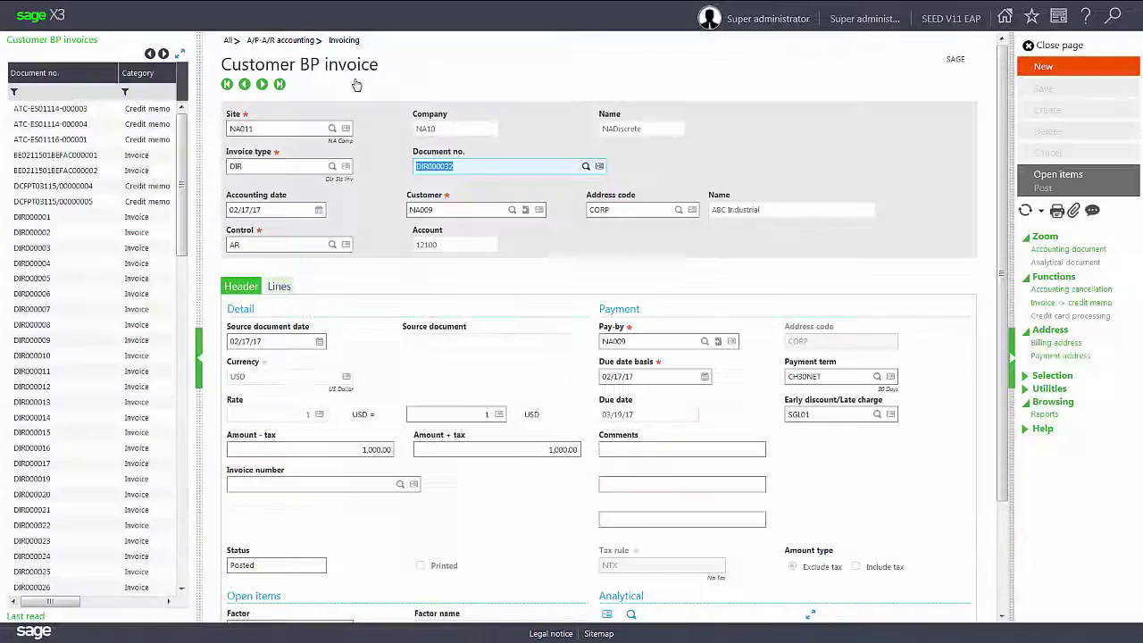
pyautogui.click(1045, 68)
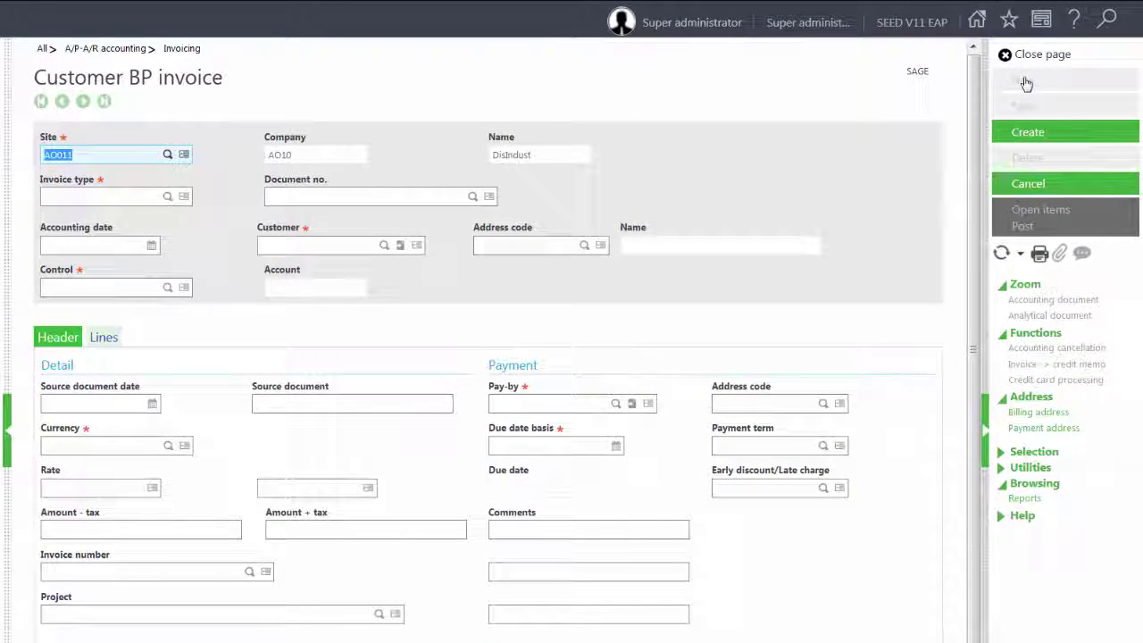
# Step: Fill the invoice header with site NA011, type DIR, accounting date and customer
pyautogui.write('NA011')
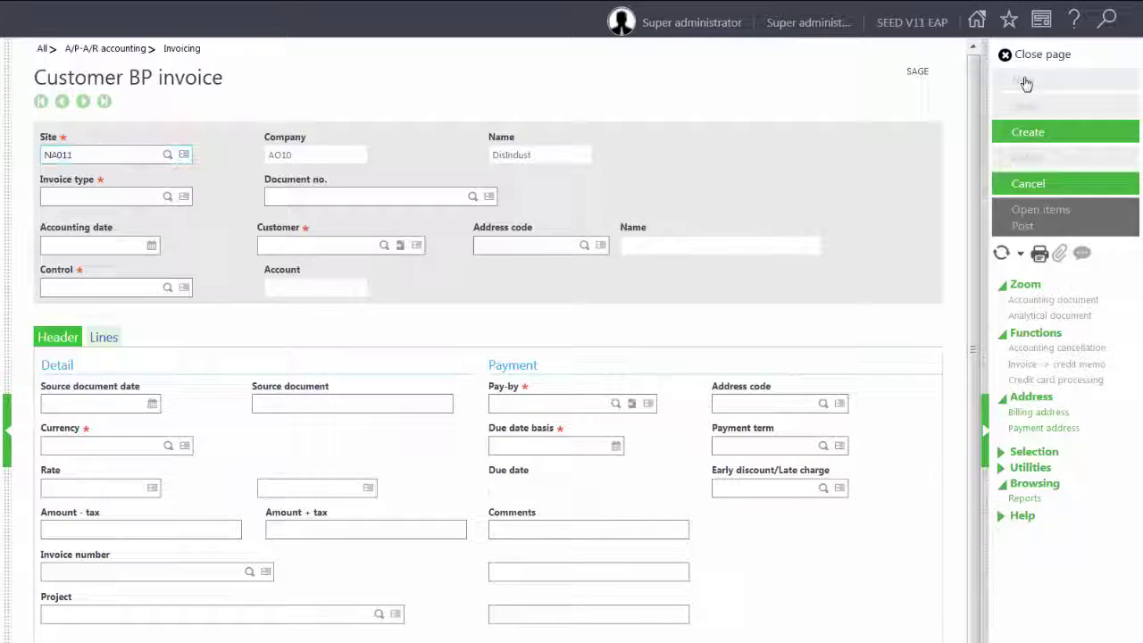
pyautogui.press('Tab')
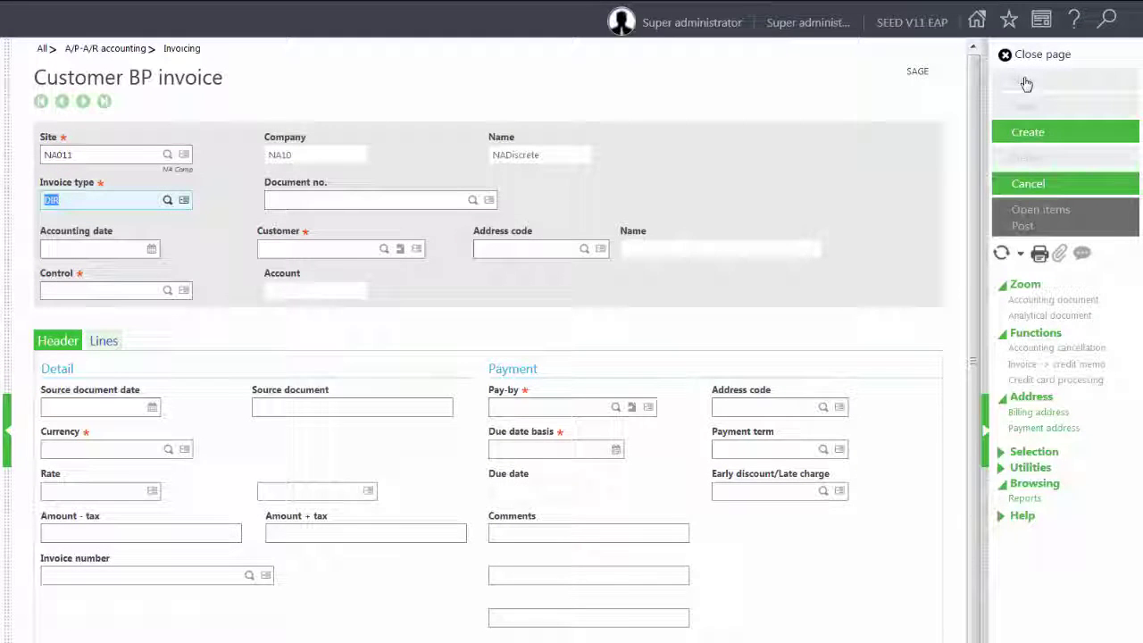
pyautogui.press('Tab')
pyautogui.press('Tab')
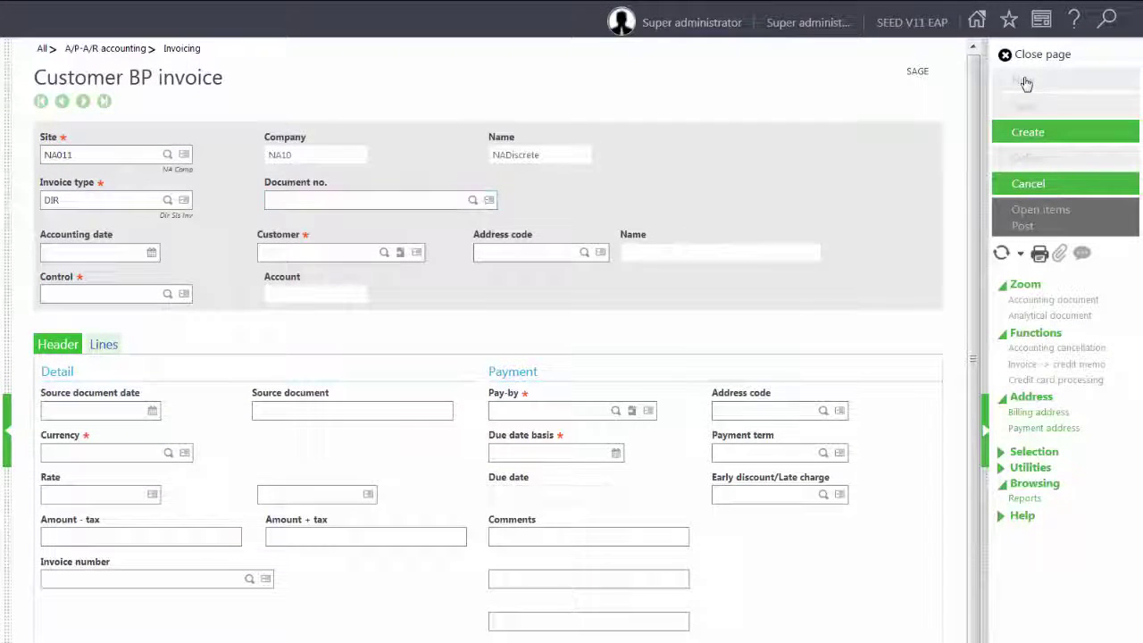
pyautogui.press('Tab')
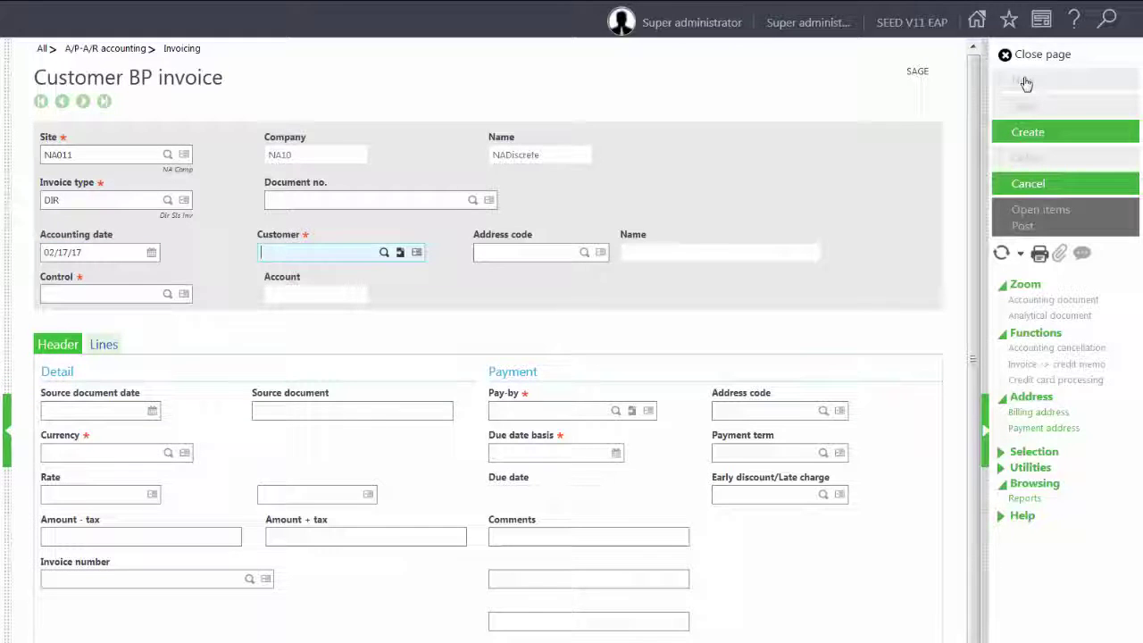
pyautogui.write('NA009')
pyautogui.press('Tab')
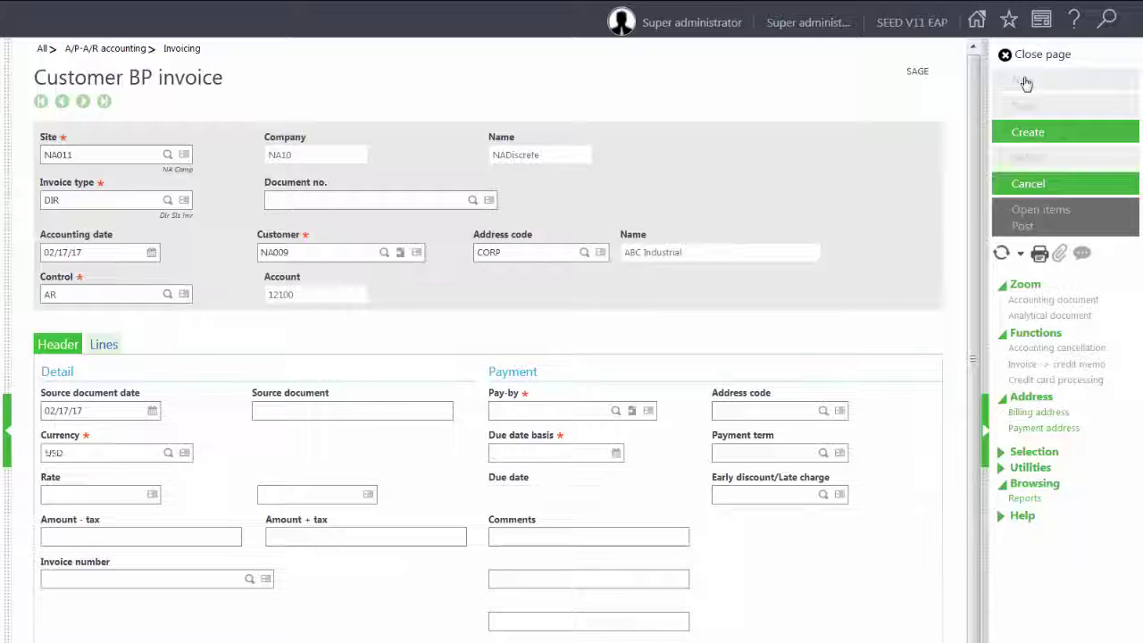
pyautogui.press('Tab')
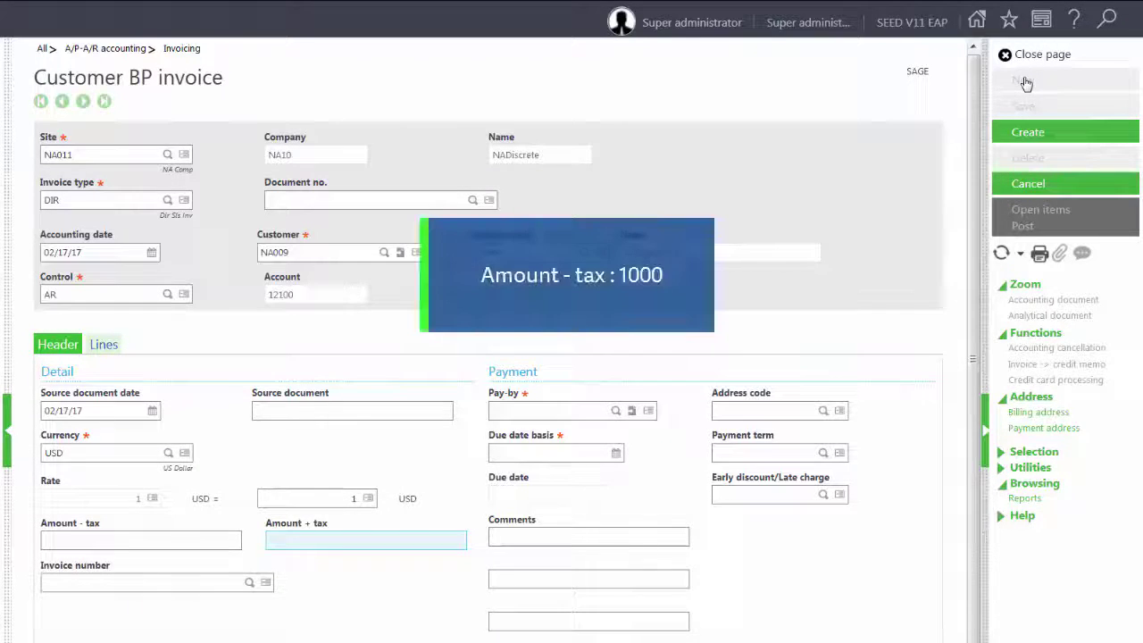
# Step: Enter a 1,000.00 amount and accept pay-by NA009, term CH30NET and early discount SGL01
pyautogui.click(221, 540)
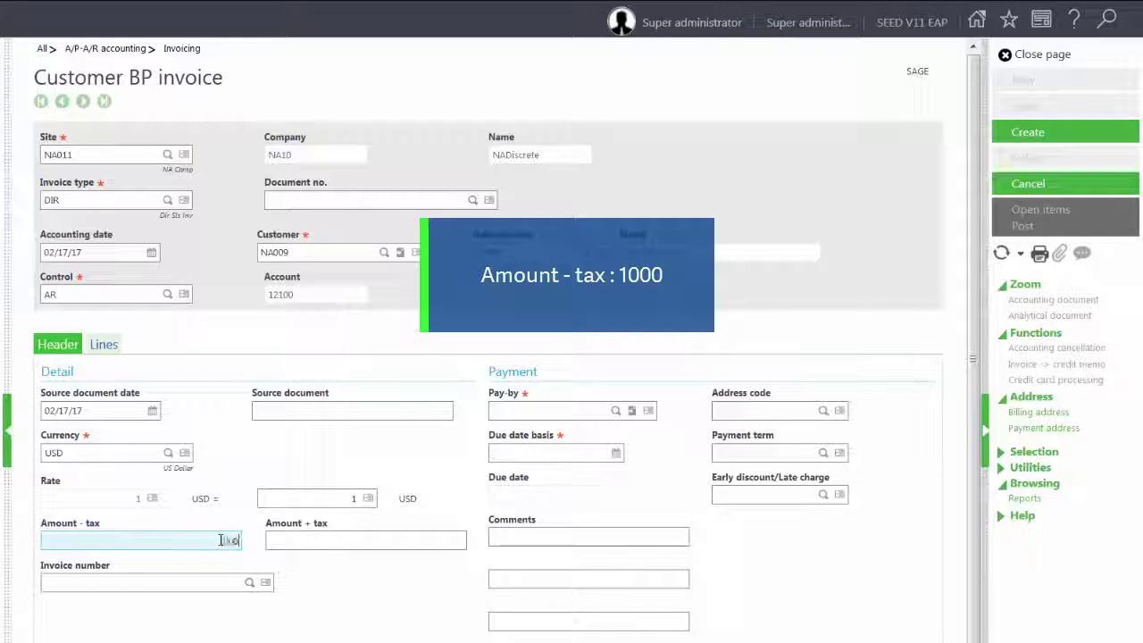
pyautogui.write('1000')
pyautogui.press('Tab')
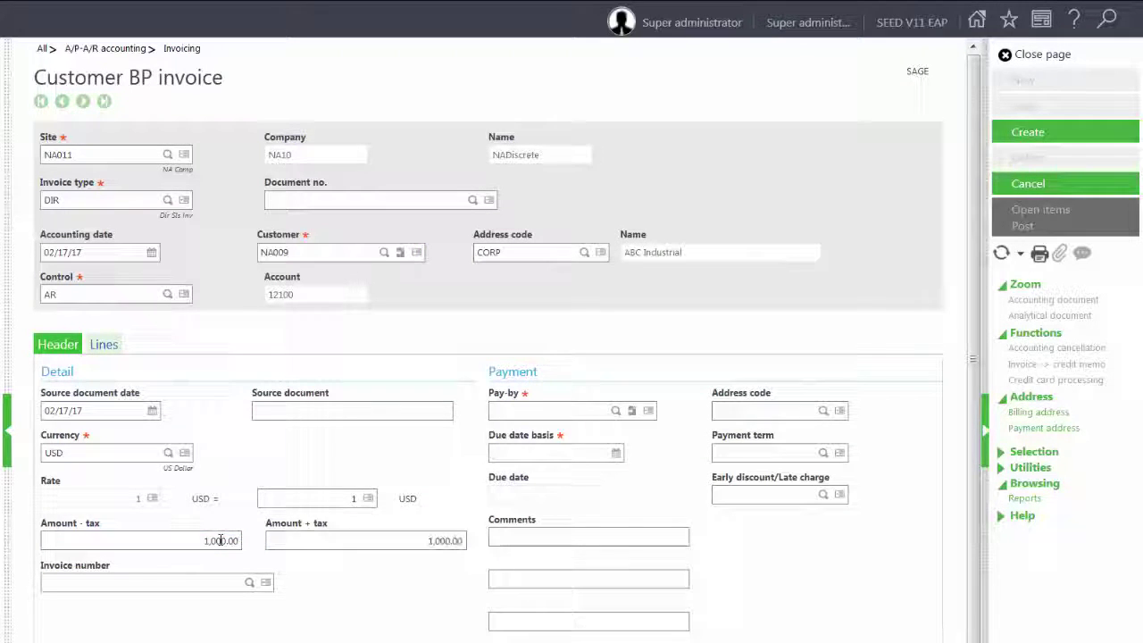
pyautogui.click(528, 455)
pyautogui.click(750, 491)
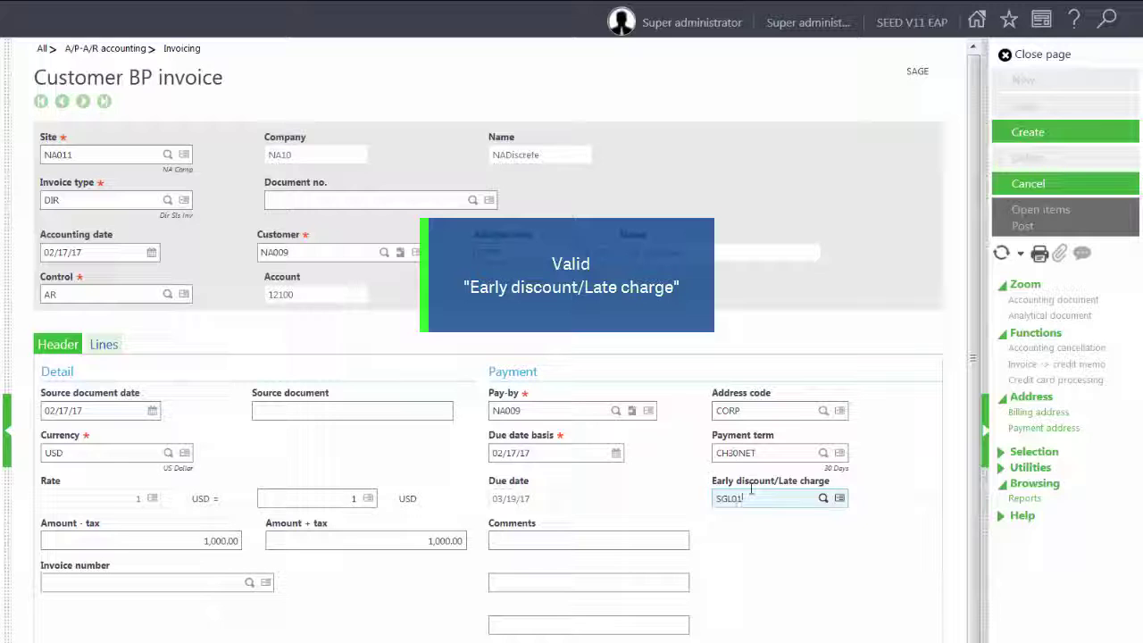
pyautogui.click(840, 499)
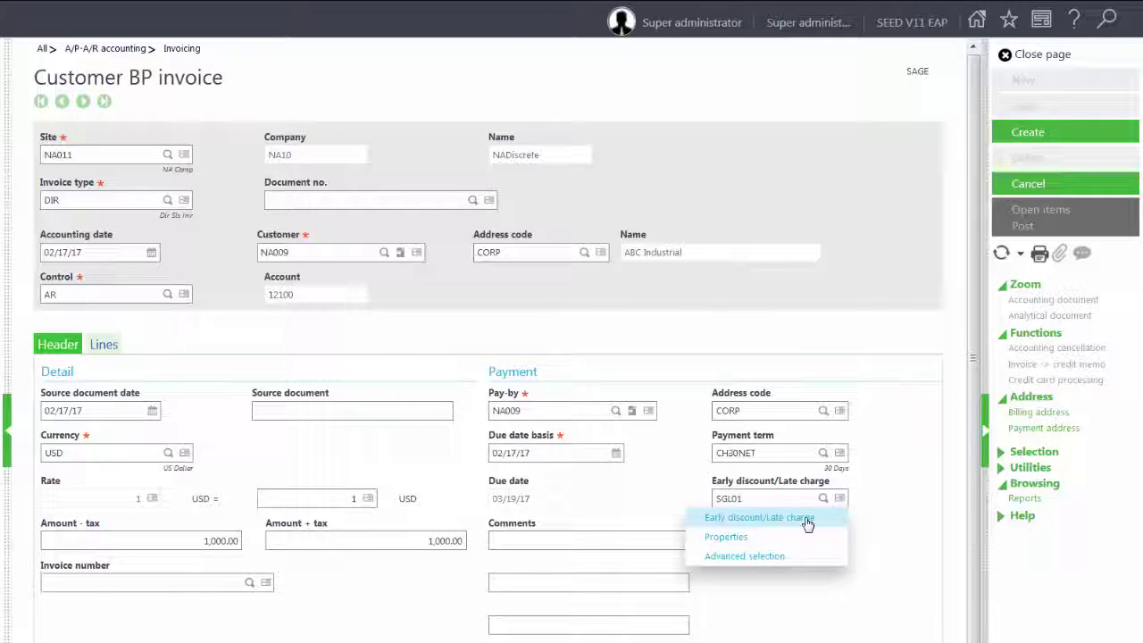
pyautogui.click(759, 518)
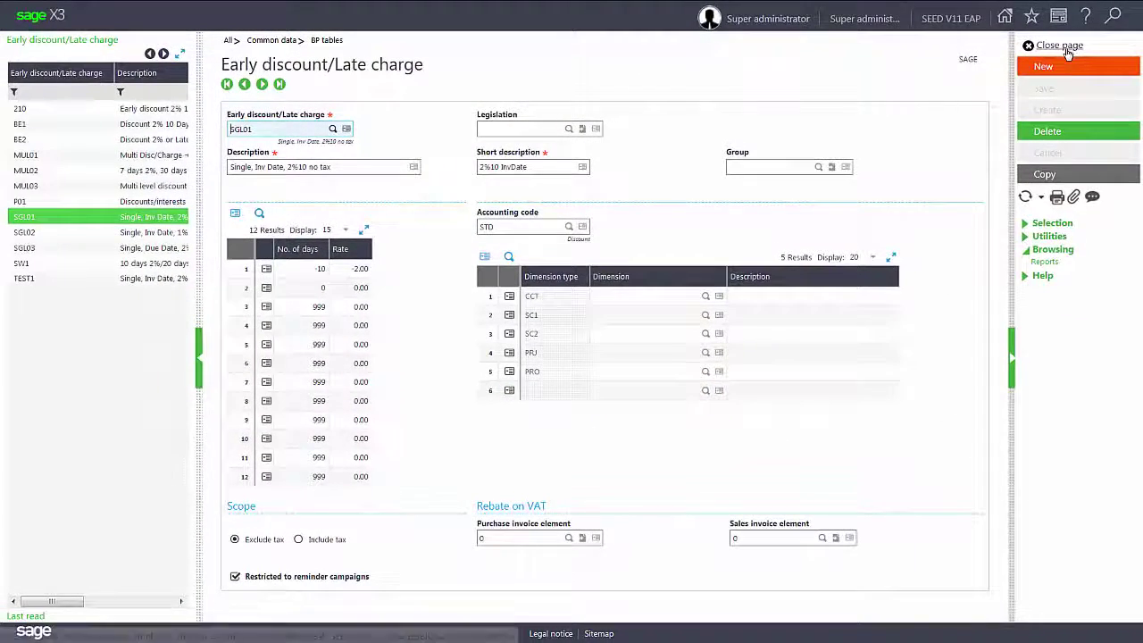
pyautogui.click(1063, 47)
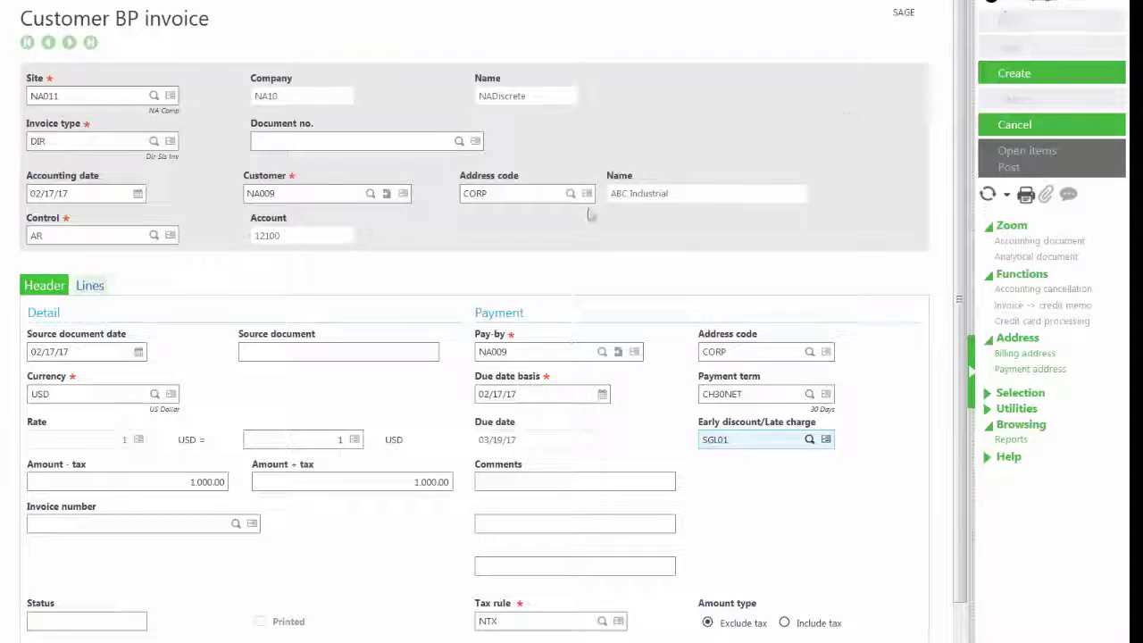
# Step: Start the first invoice line with site NA011 and account 41100
pyautogui.click(93, 288)
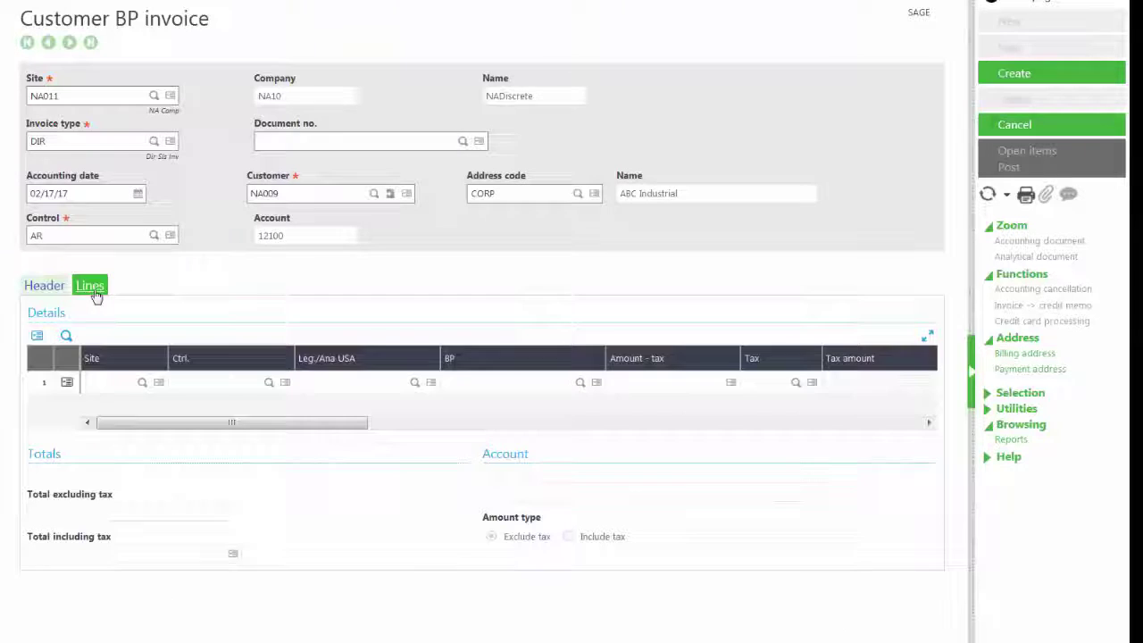
pyautogui.click(116, 383)
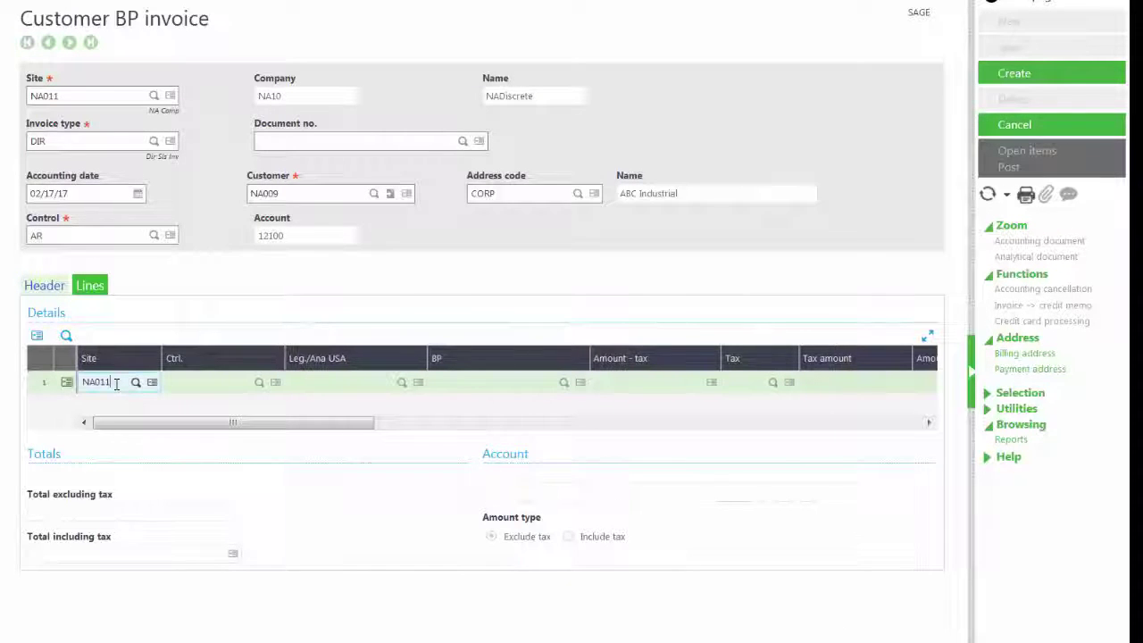
pyautogui.press('Tab')
pyautogui.press('Tab')
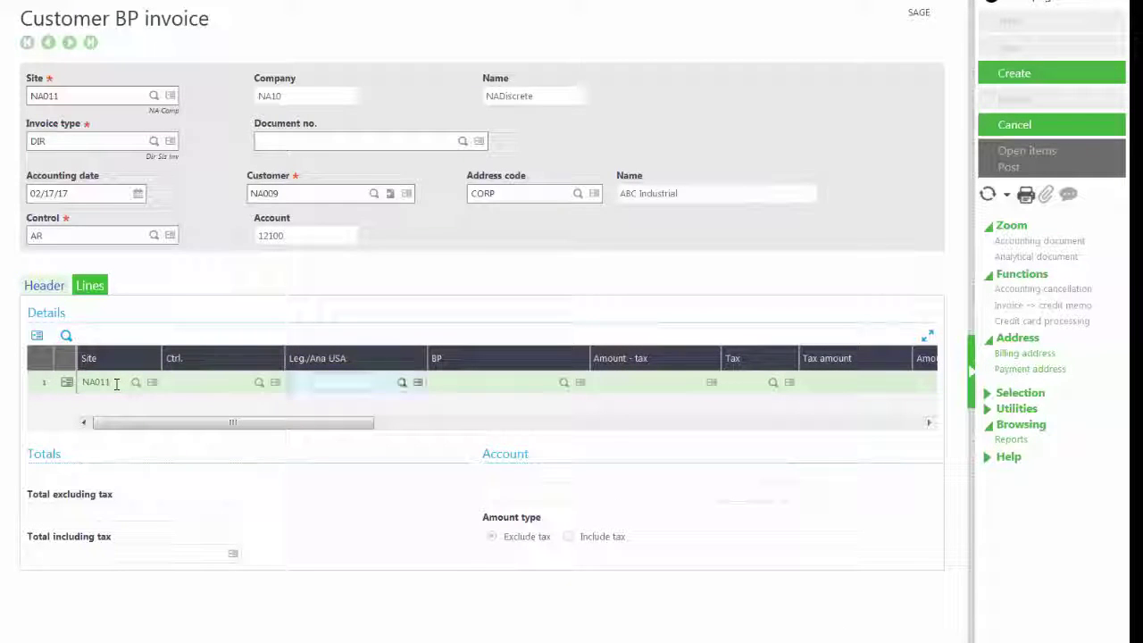
pyautogui.write('41100')
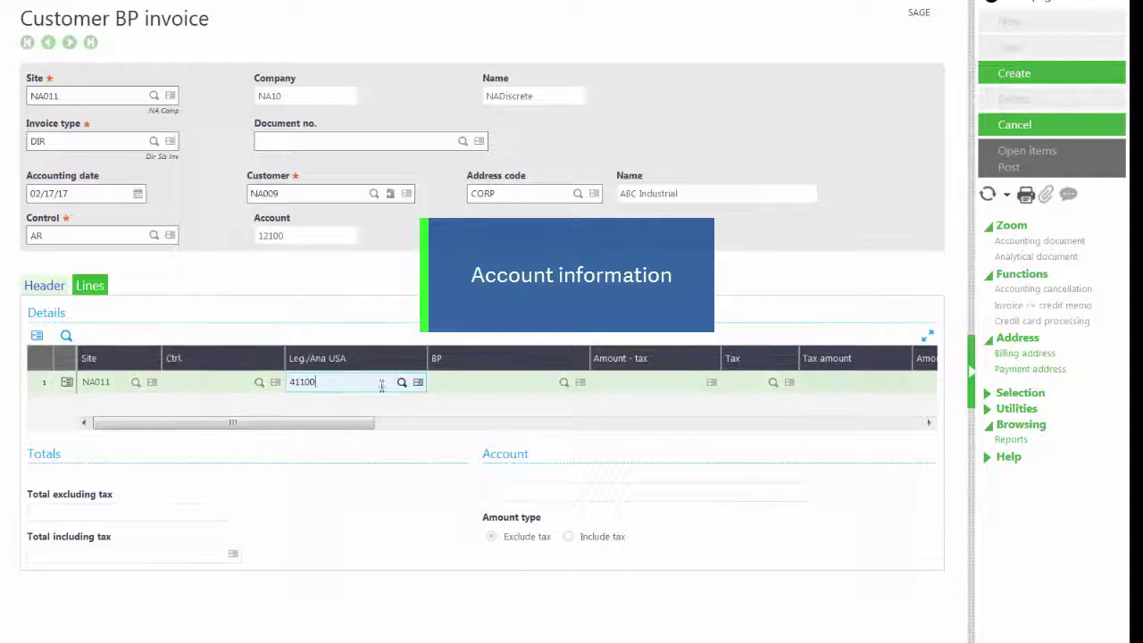
pyautogui.click(416, 384)
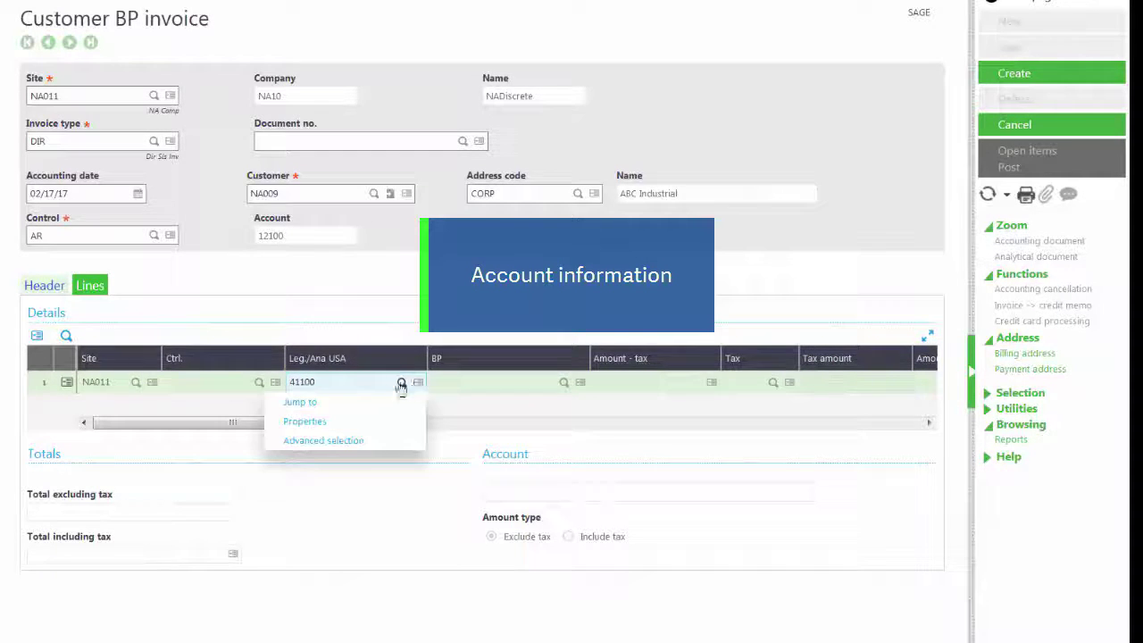
# Step: Check that account 41100 Sales Revenue is marked Subject to discount
pyautogui.click(308, 405)
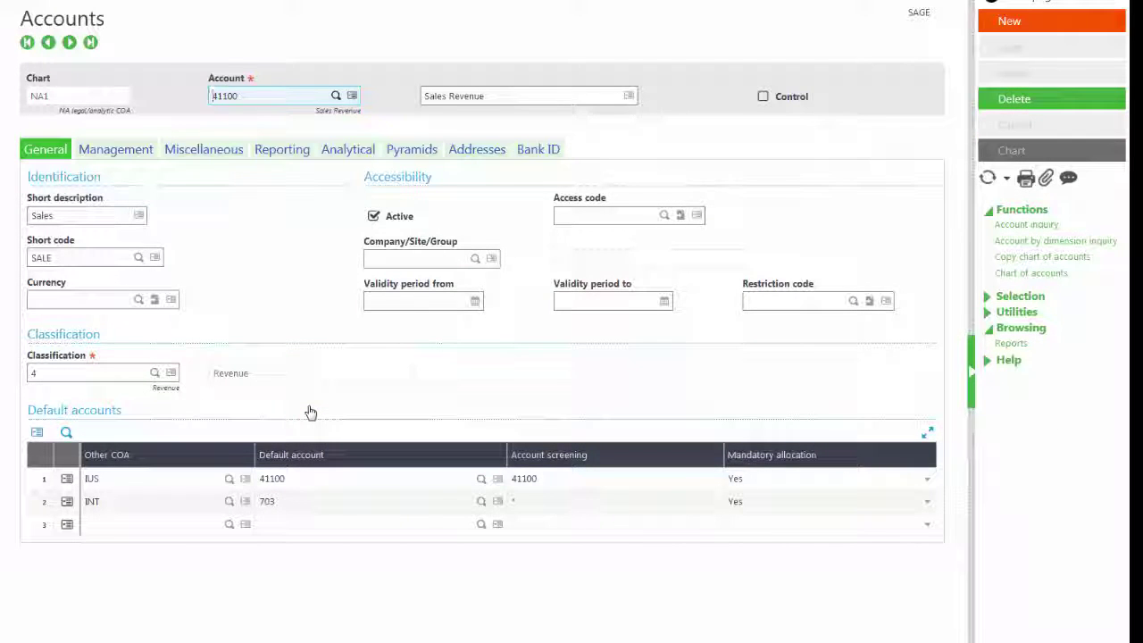
pyautogui.click(212, 152)
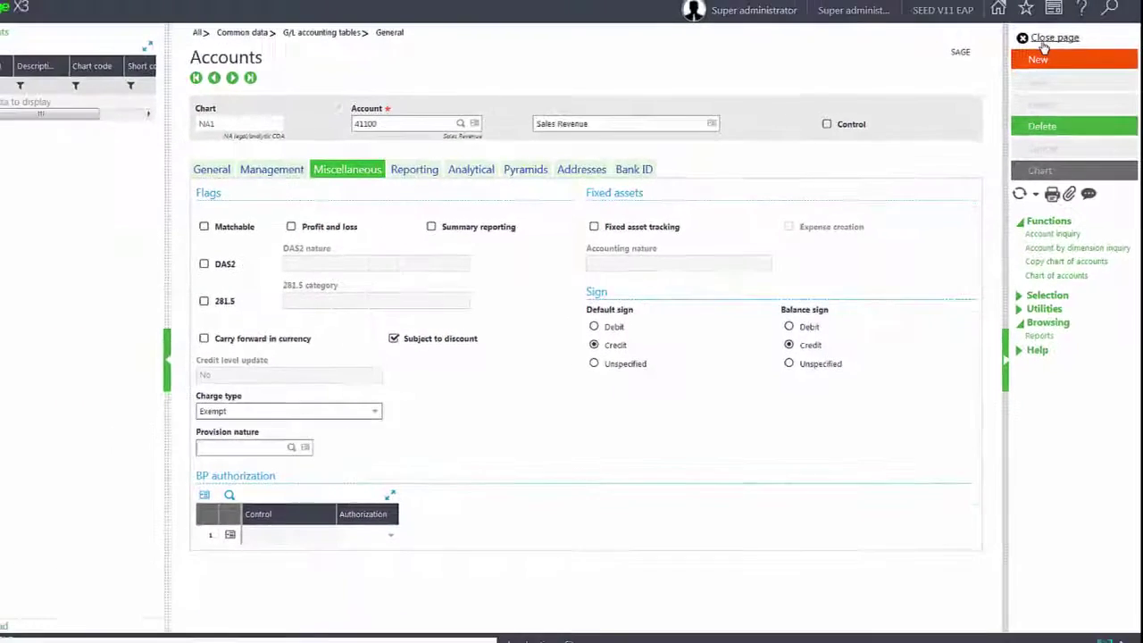
pyautogui.click(1050, 47)
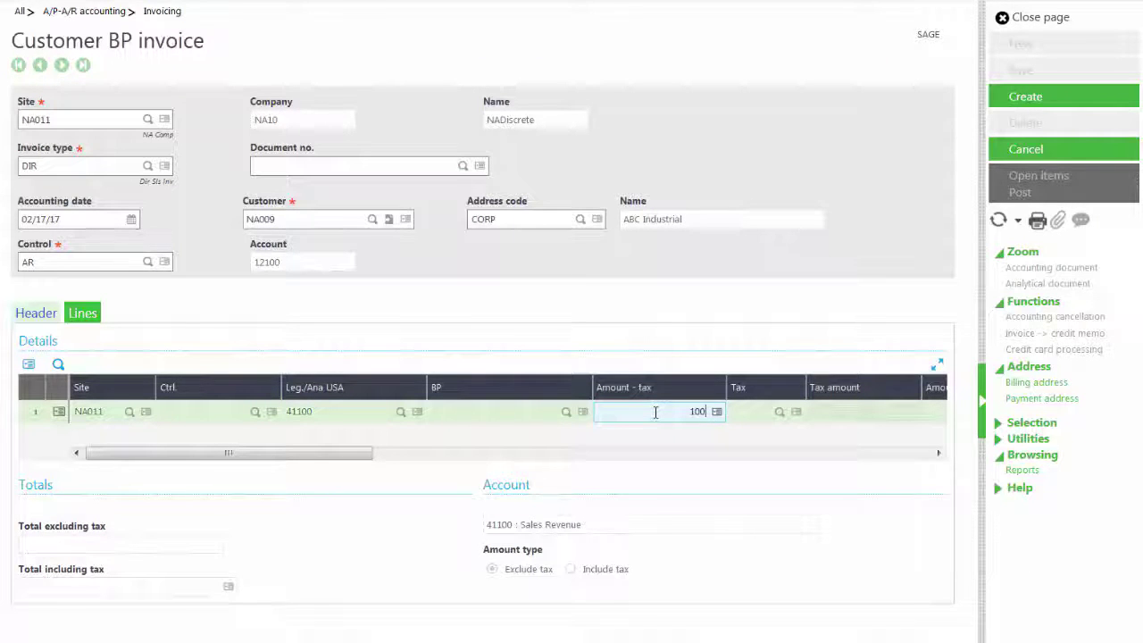
# Step: Complete the 1,000.00 line amount, create invoice DIR000033 and validate it
pyautogui.write('0.0')
pyautogui.click(1039, 105)
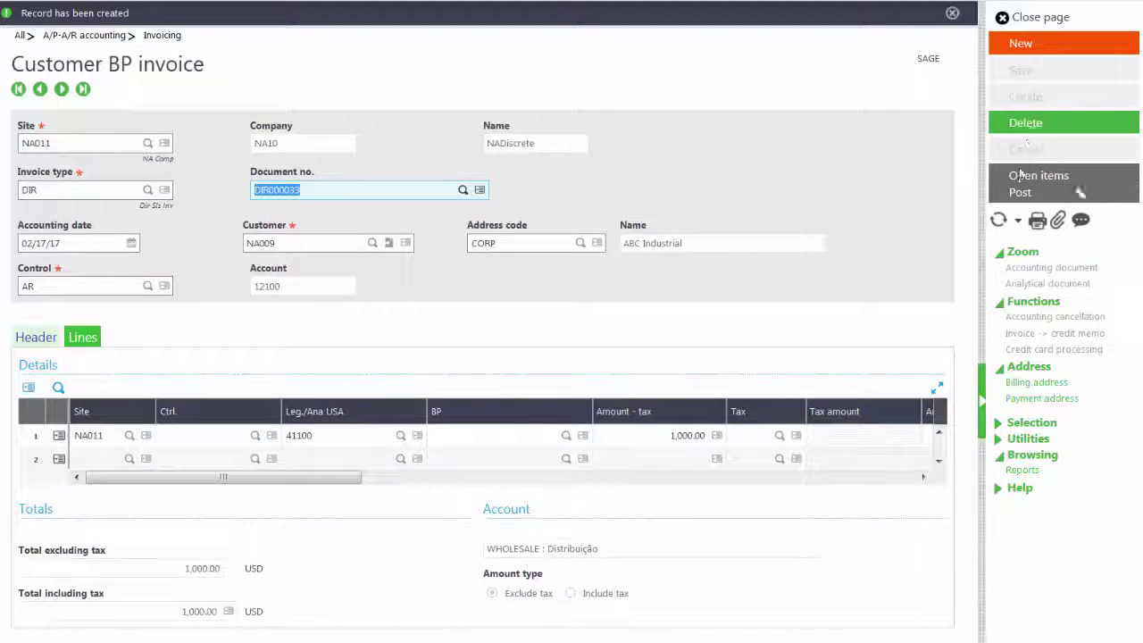
pyautogui.click(1021, 195)
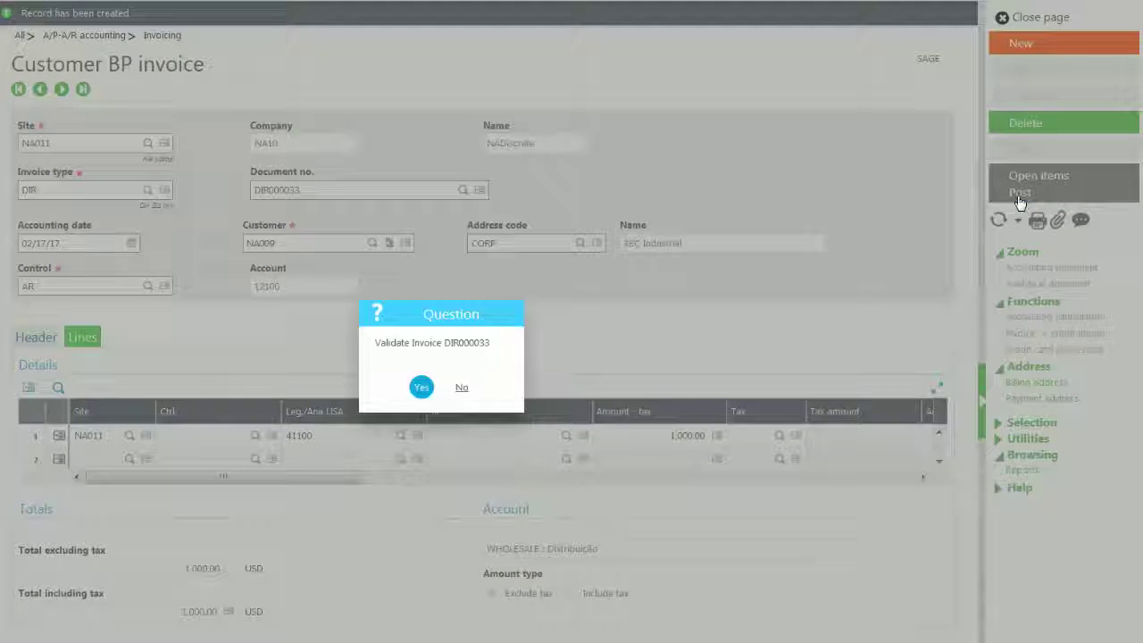
pyautogui.click(418, 392)
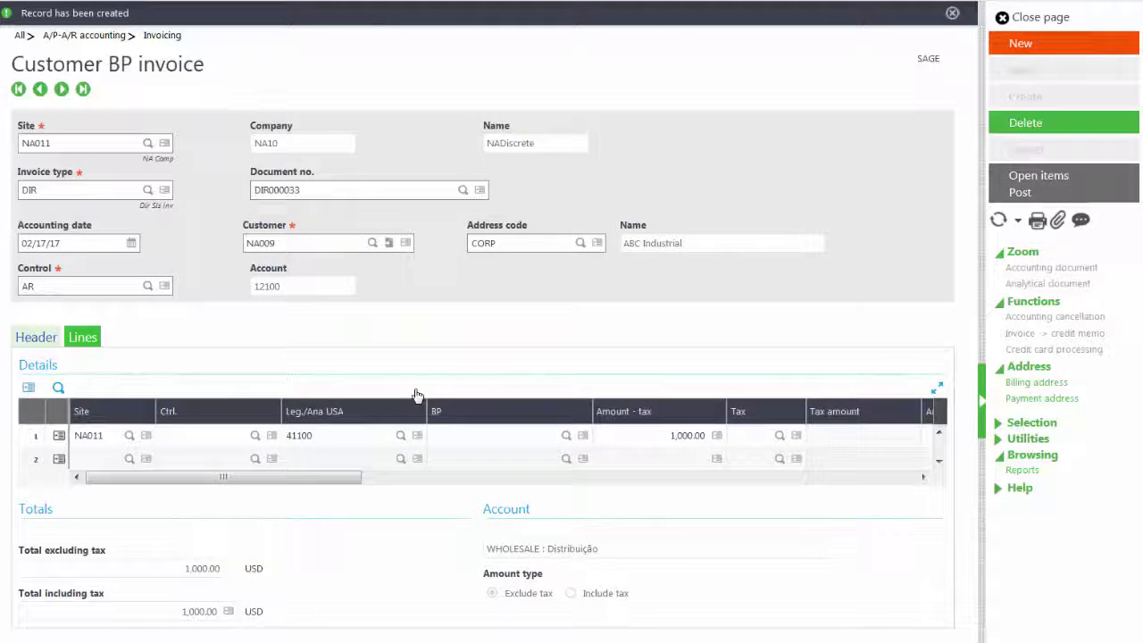
pyautogui.click(1018, 18)
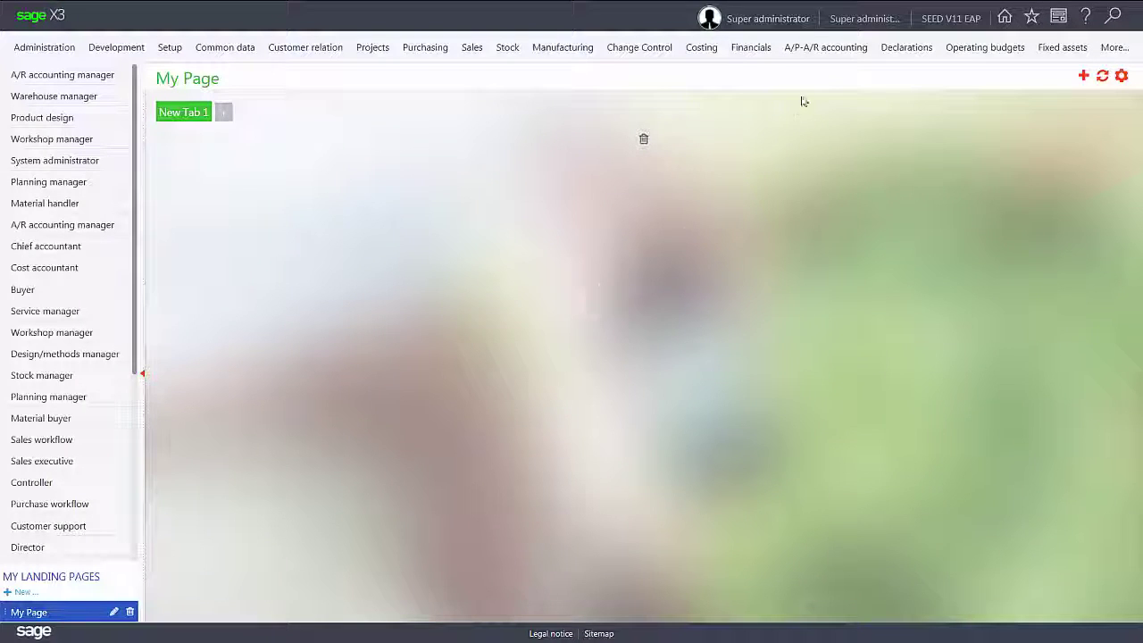
# Step: Open Payment/Receipt entry with the RECCH USA Check Receipts transaction
pyautogui.click(819, 53)
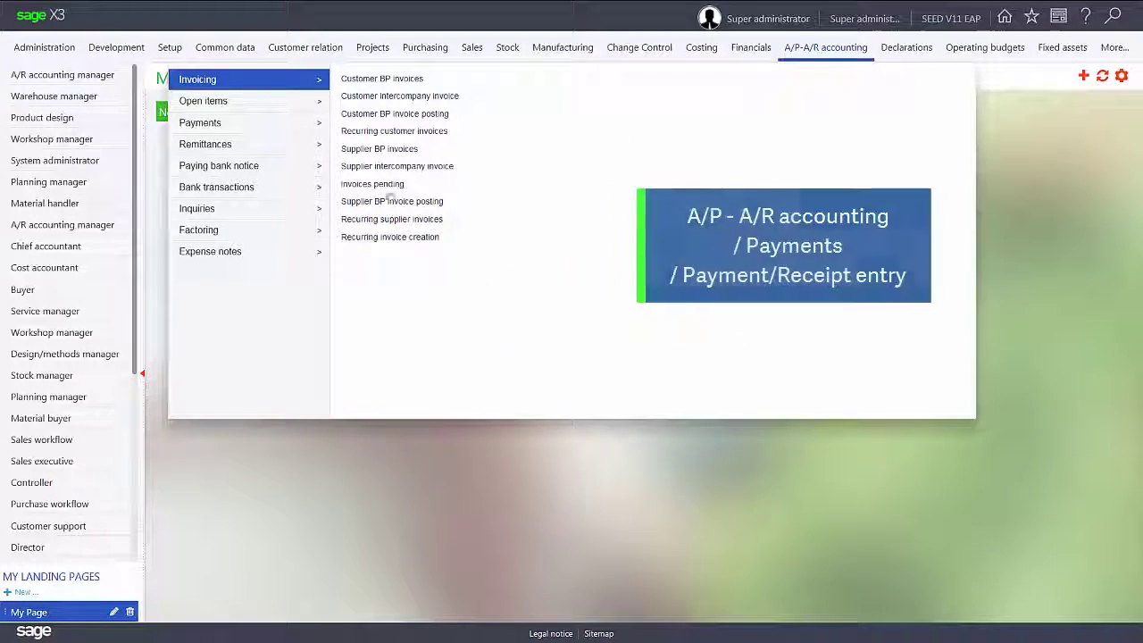
pyautogui.click(229, 130)
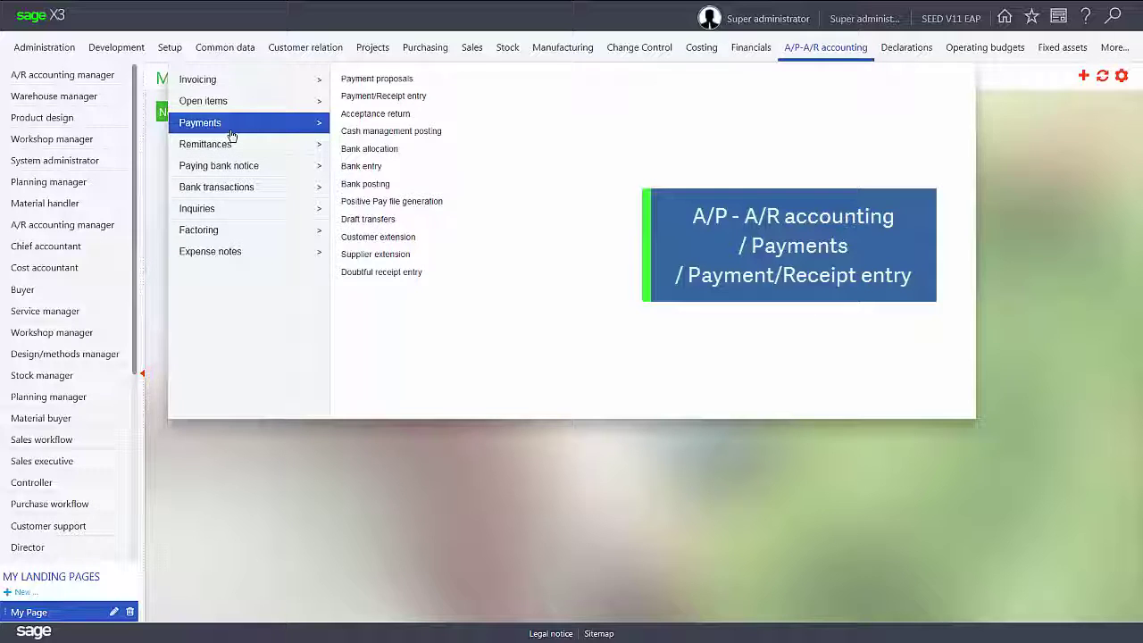
pyautogui.click(390, 101)
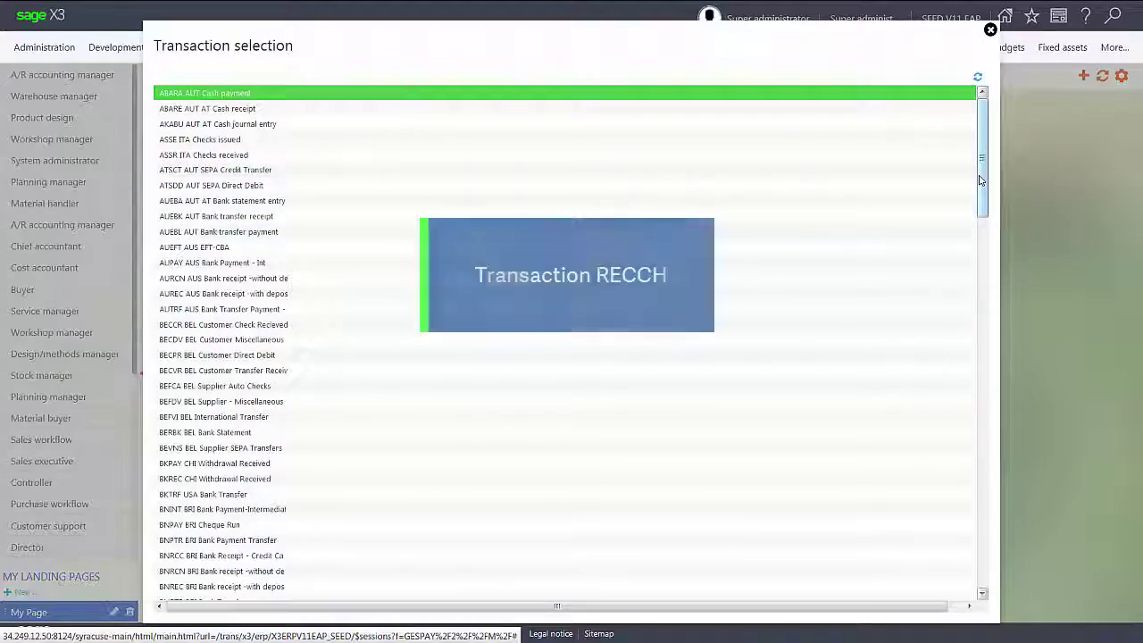
pyautogui.moveTo(981, 161); pyautogui.dragTo(976, 426)
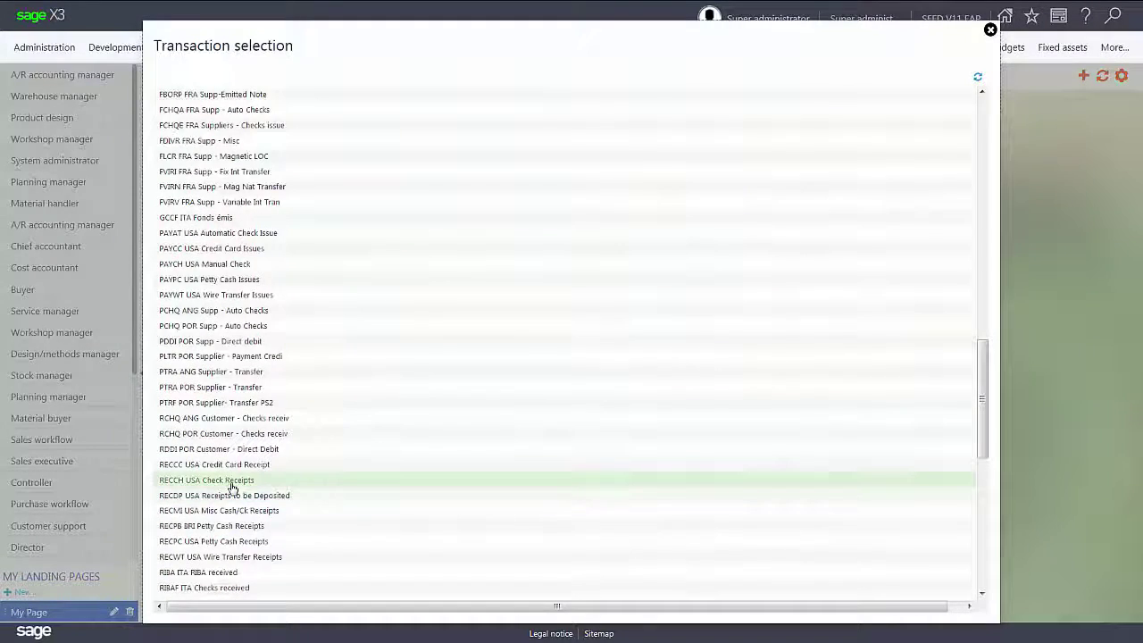
pyautogui.click(232, 487)
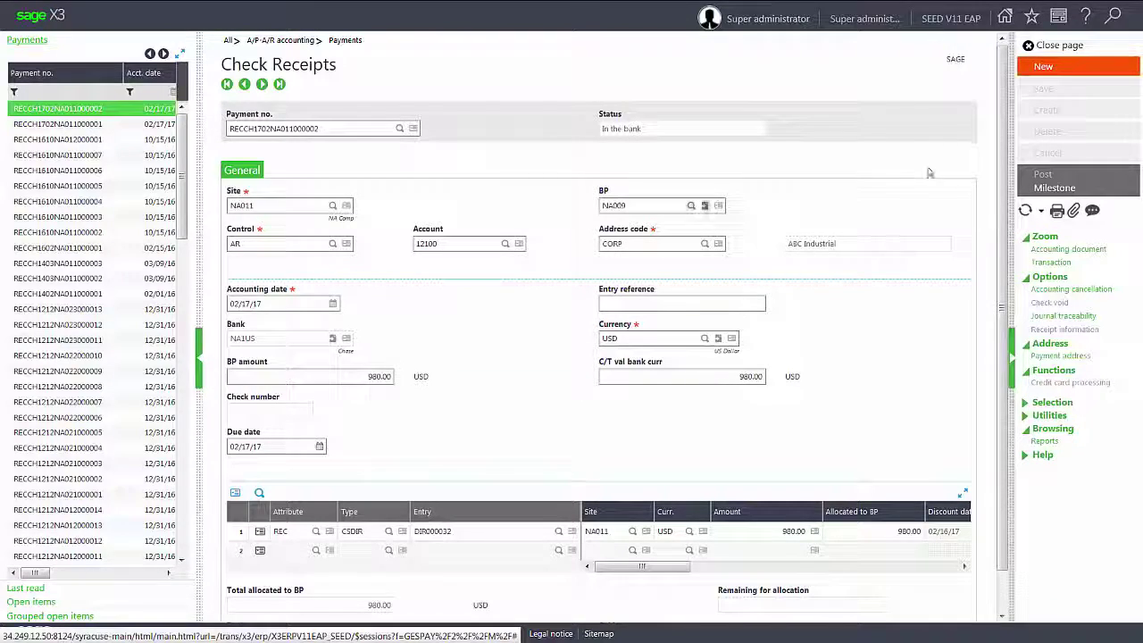
# Step: Start a check receipt for site NA011, BP NA009 and control AR with default account and address
pyautogui.click(1045, 68)
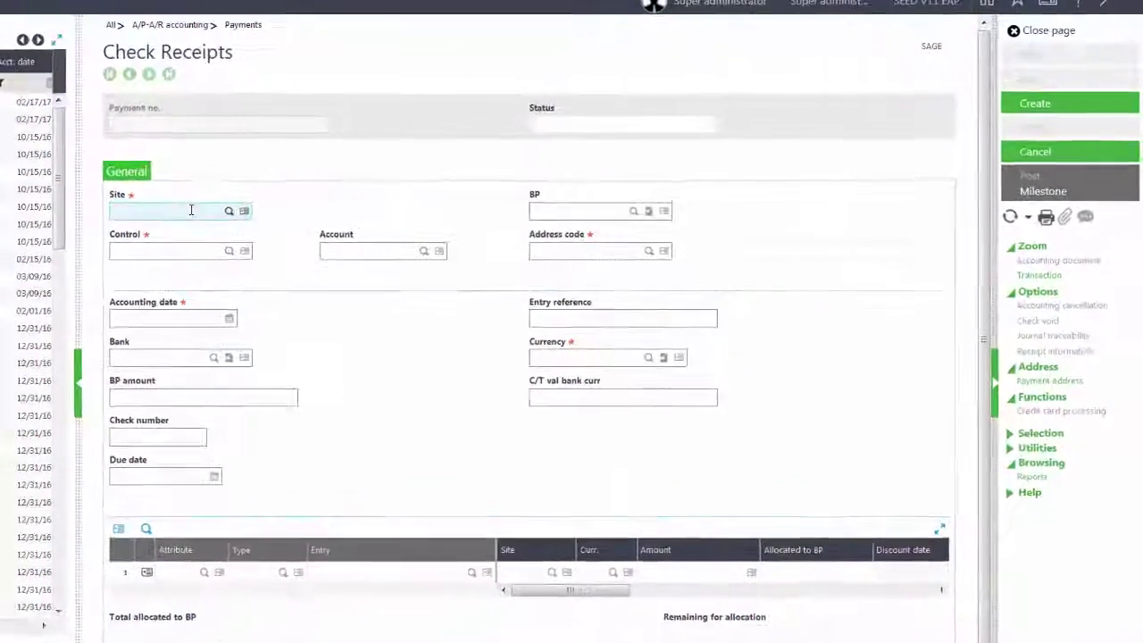
pyautogui.write('NA011')
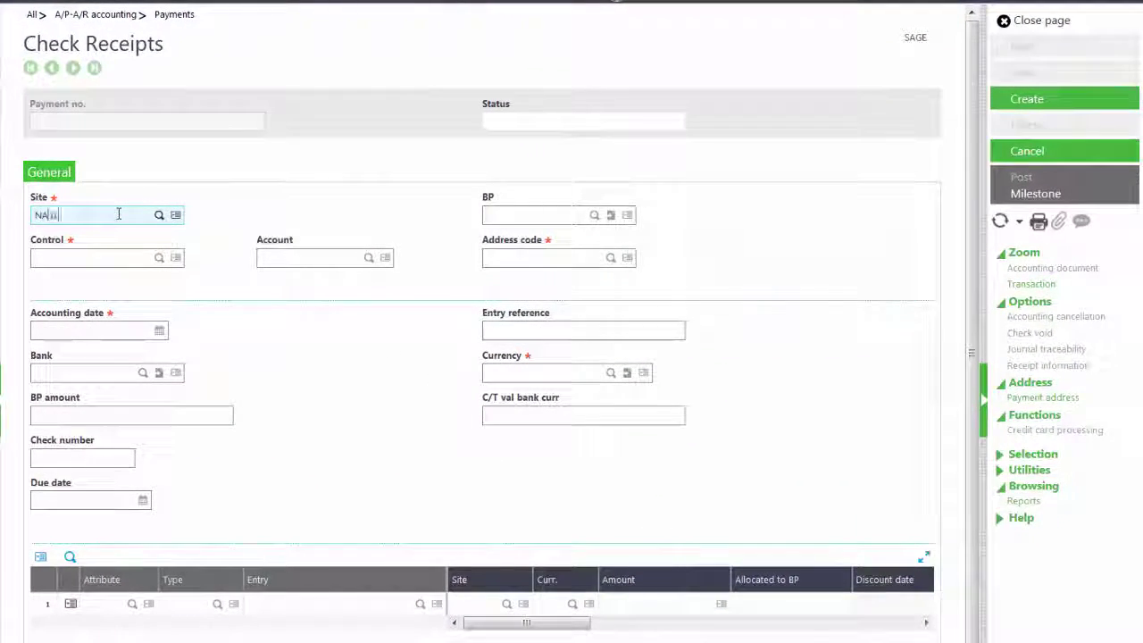
pyautogui.press('Tab')
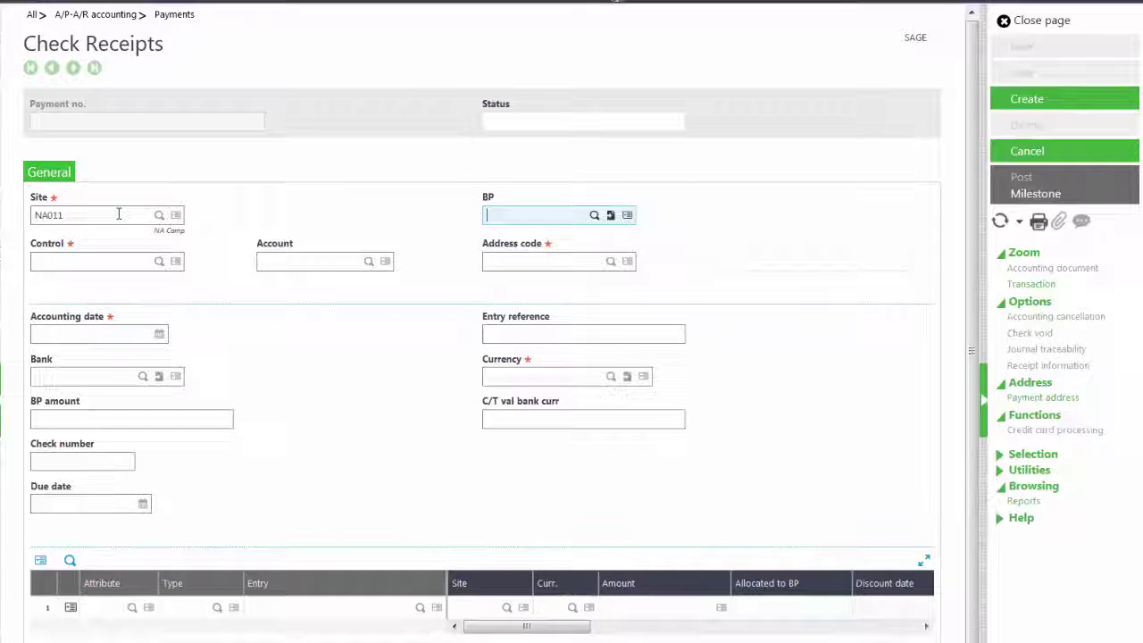
pyautogui.write('NA009')
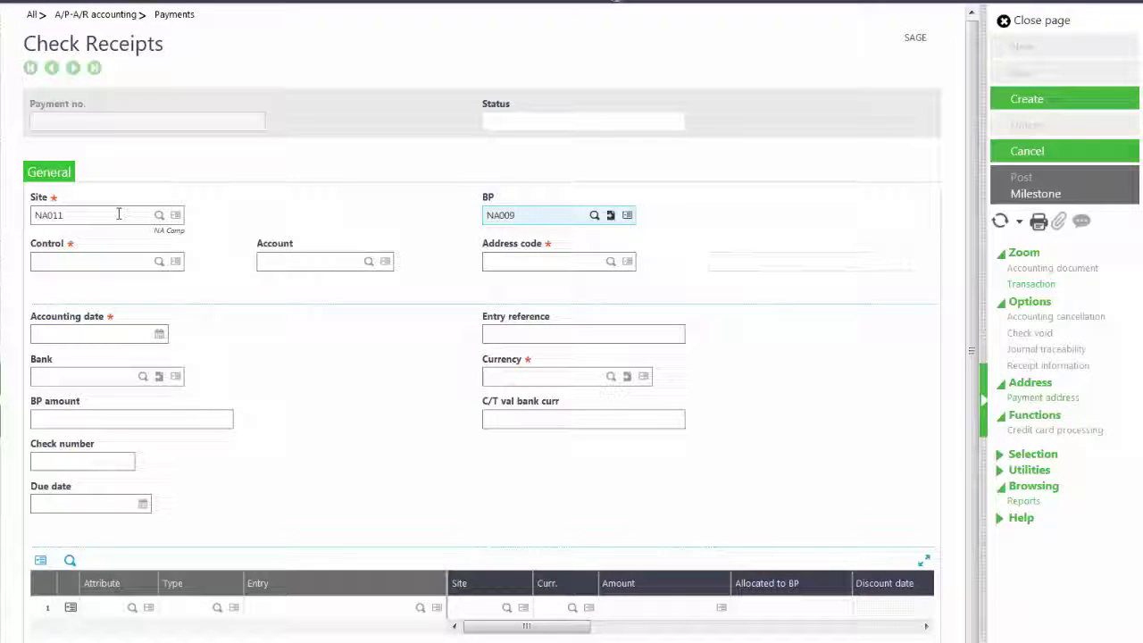
pyautogui.press('Tab')
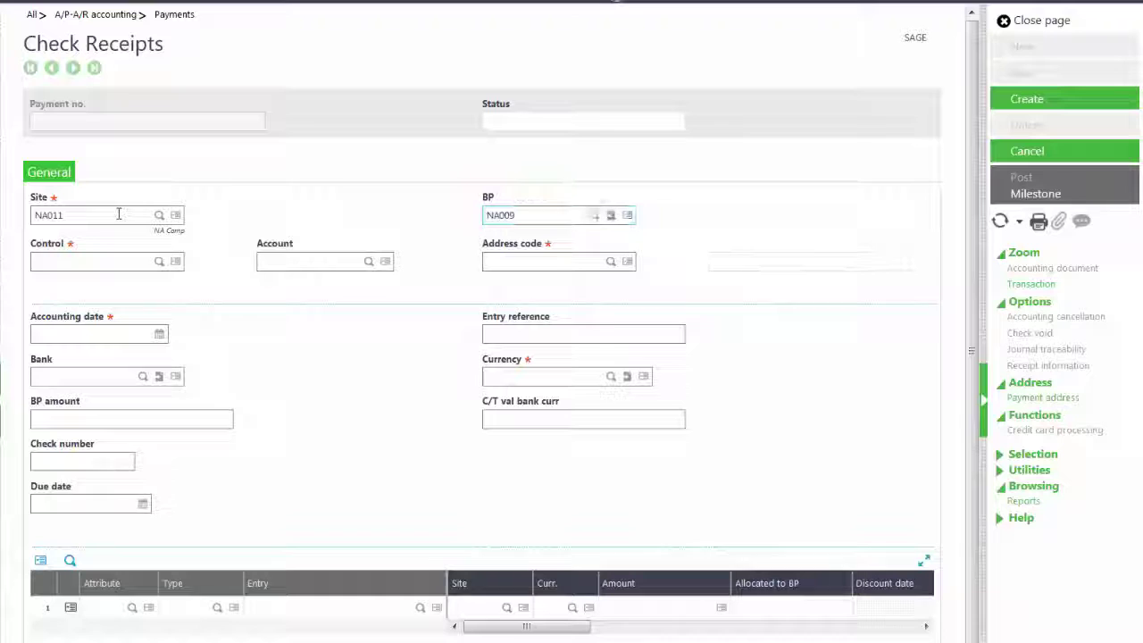
pyautogui.write('AR')
pyautogui.press('Tab')
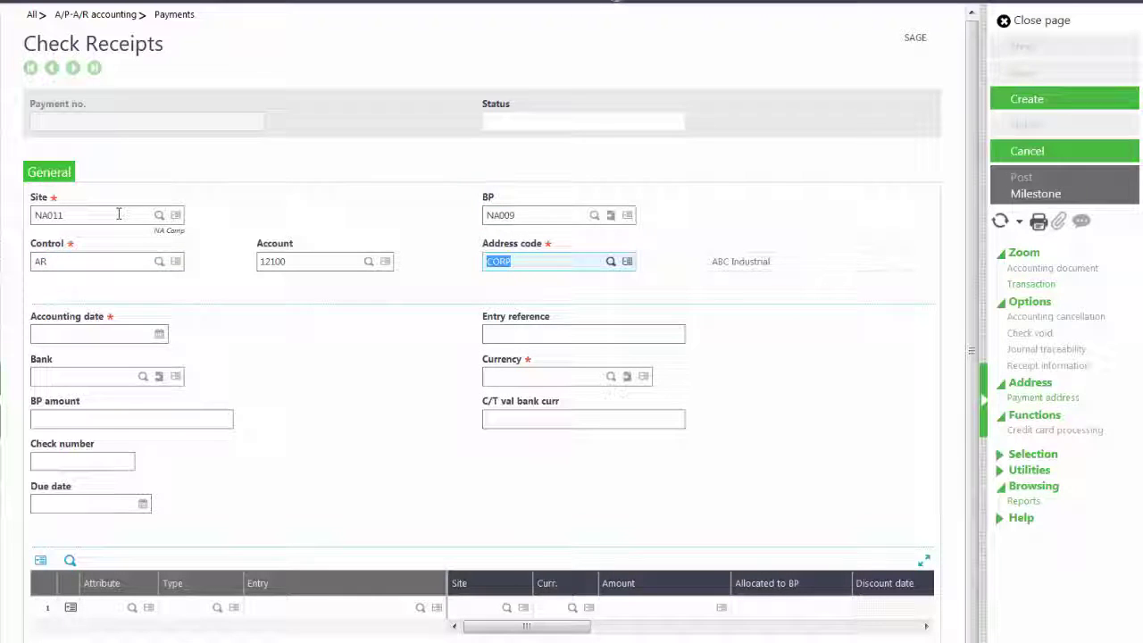
pyautogui.press('Tab')
pyautogui.press('Tab')
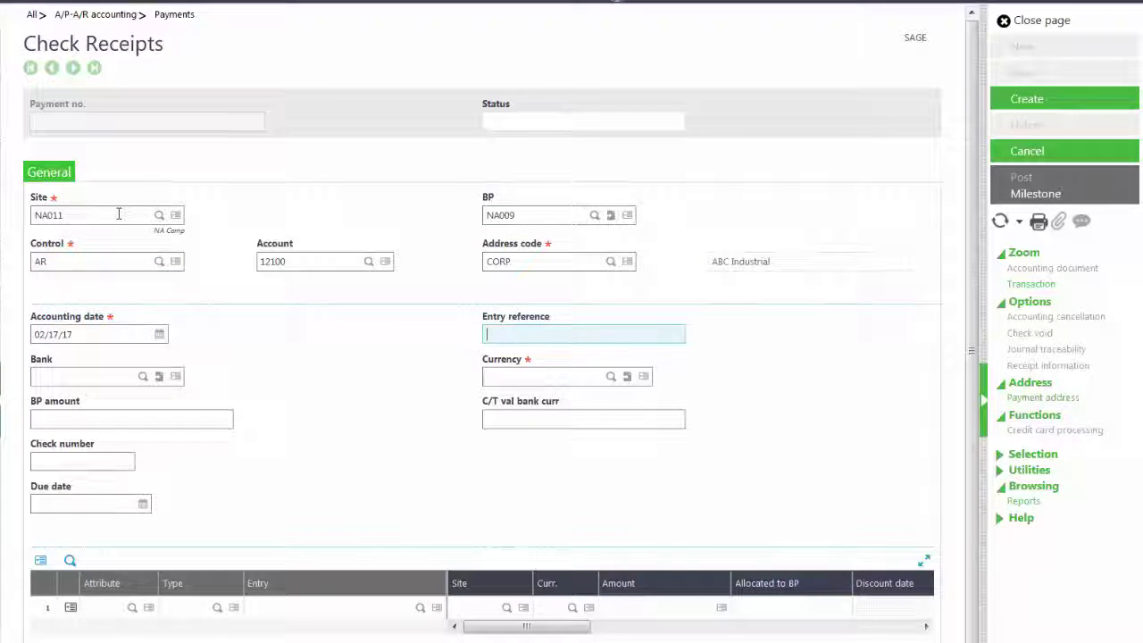
pyautogui.press('Tab')
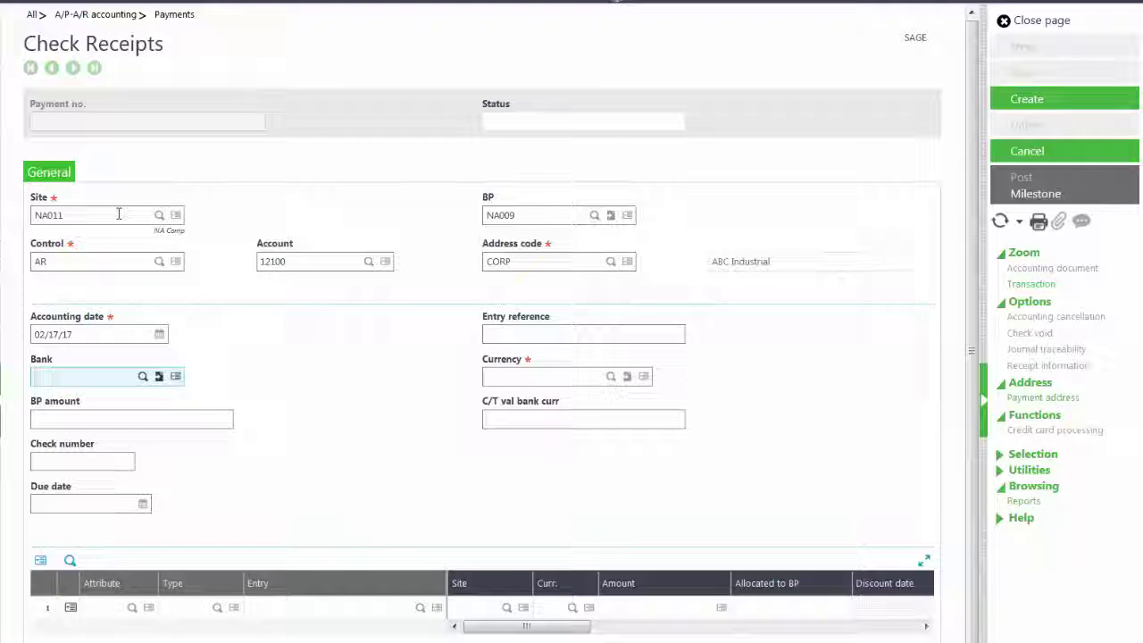
# Step: Set bank NA1US, currency USD and a BP amount of 980.00
pyautogui.write('NA1US')
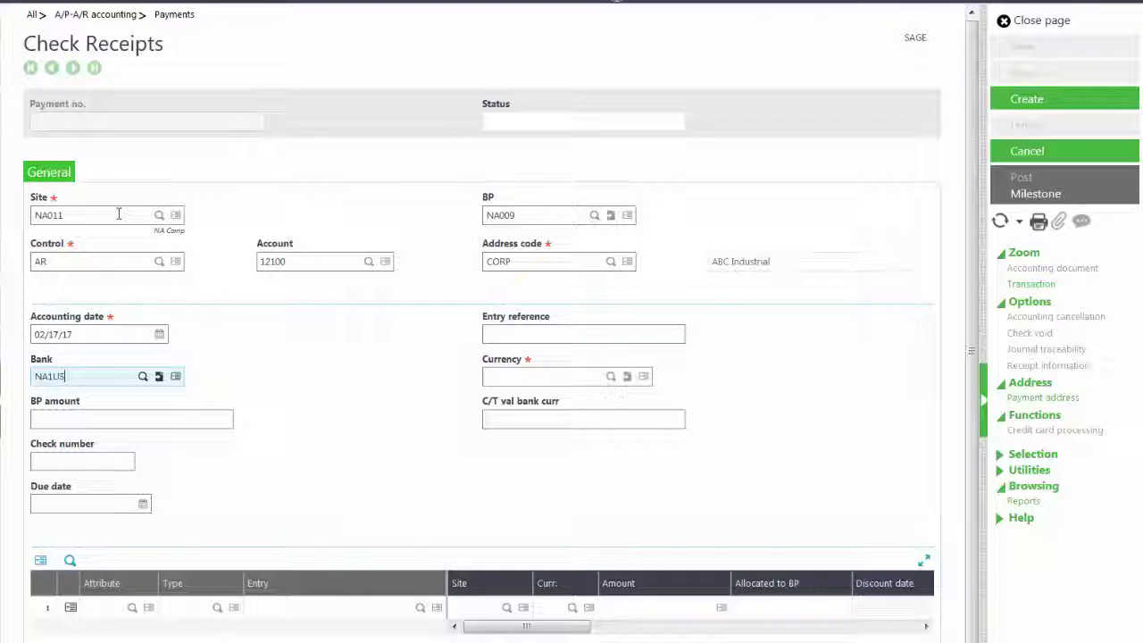
pyautogui.press('Tab')
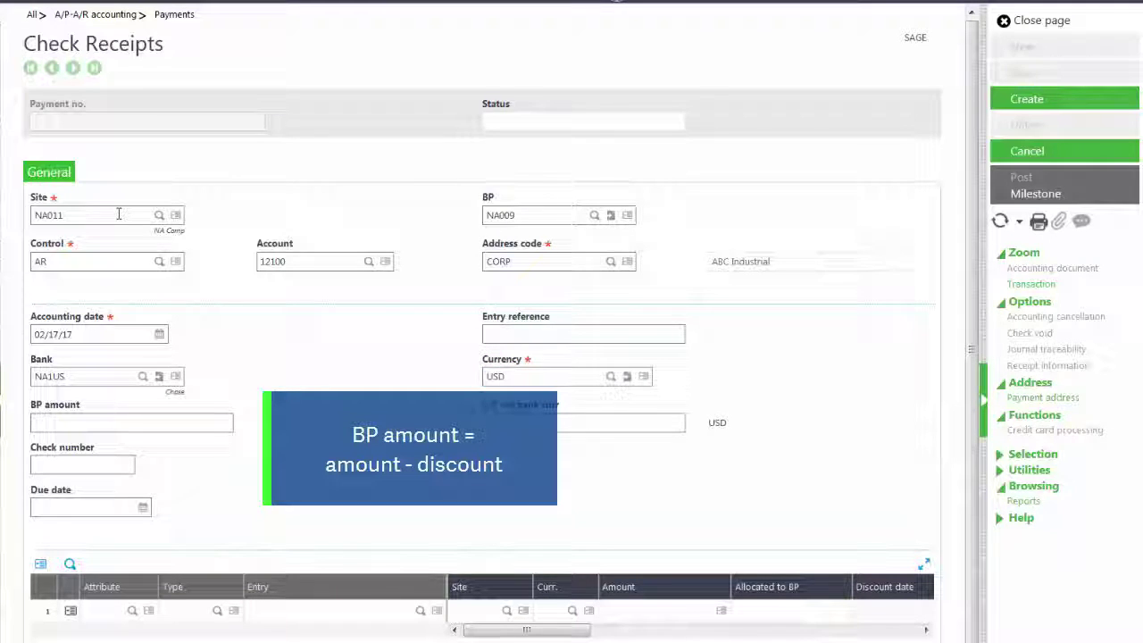
pyautogui.press('Tab')
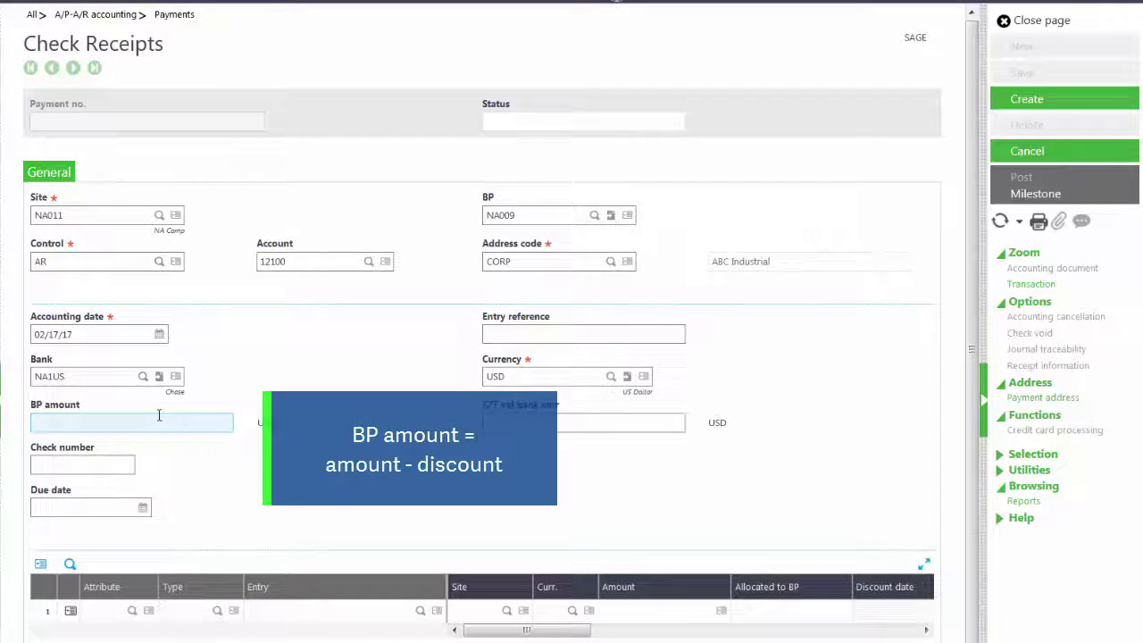
pyautogui.write('980.0')
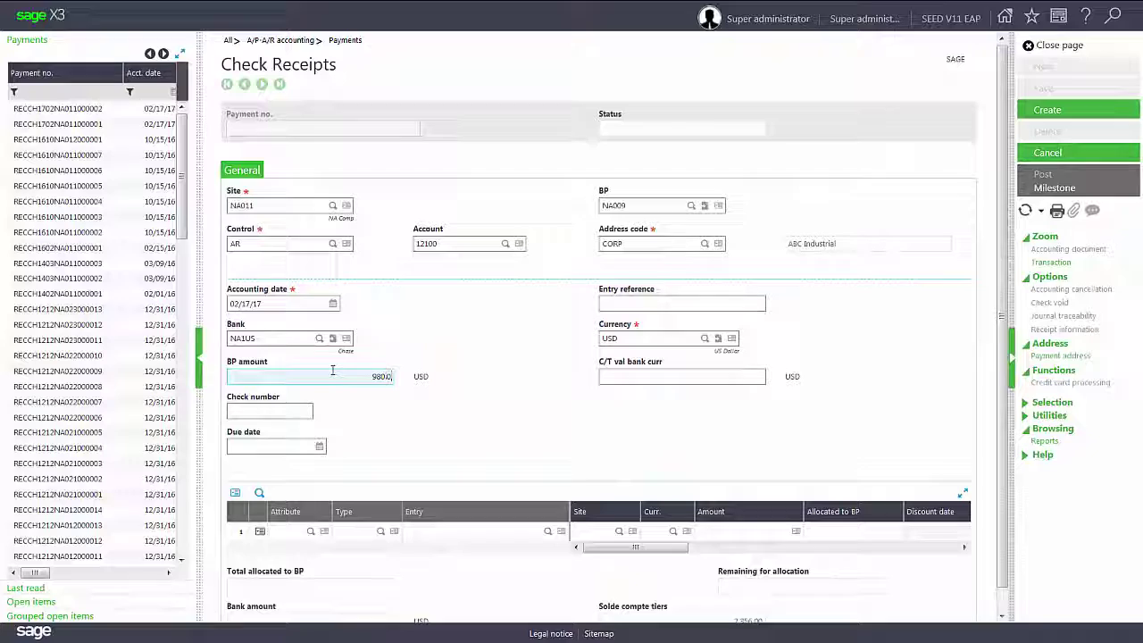
pyautogui.press('Tab')
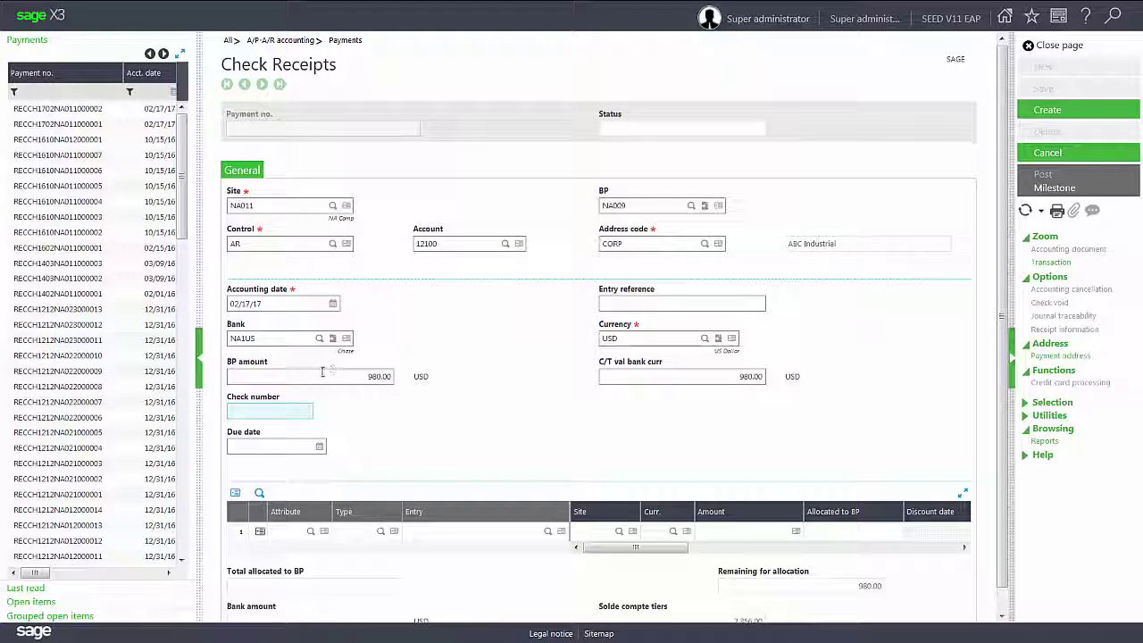
pyautogui.click(39, 605)
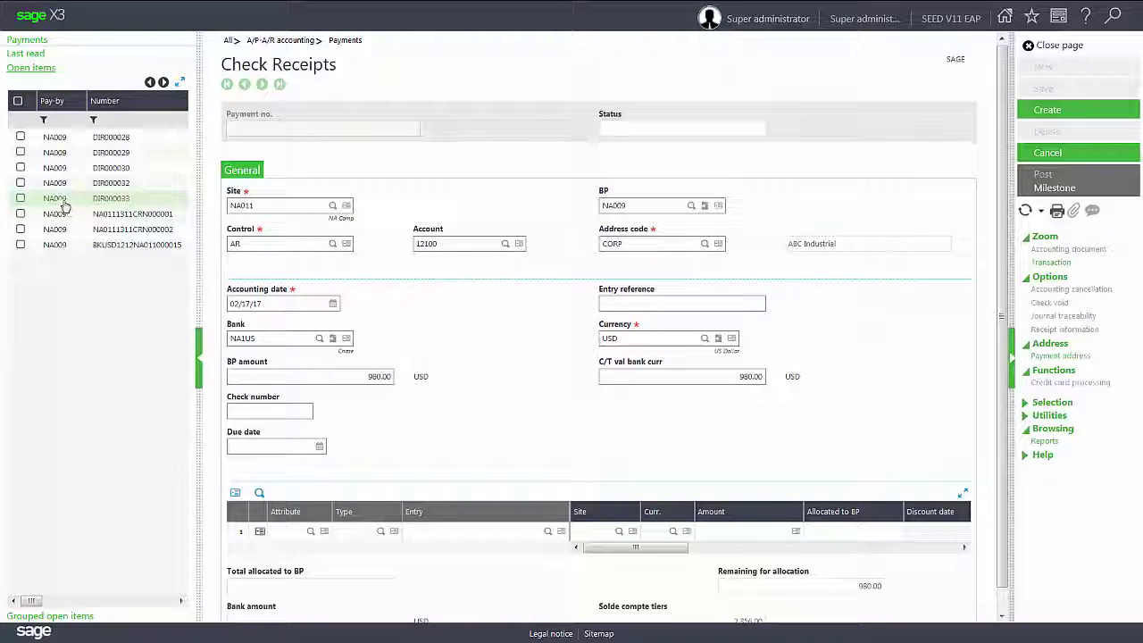
# Step: Select invoice DIR000033 from the open items to pay with this receipt
pyautogui.click(20, 200)
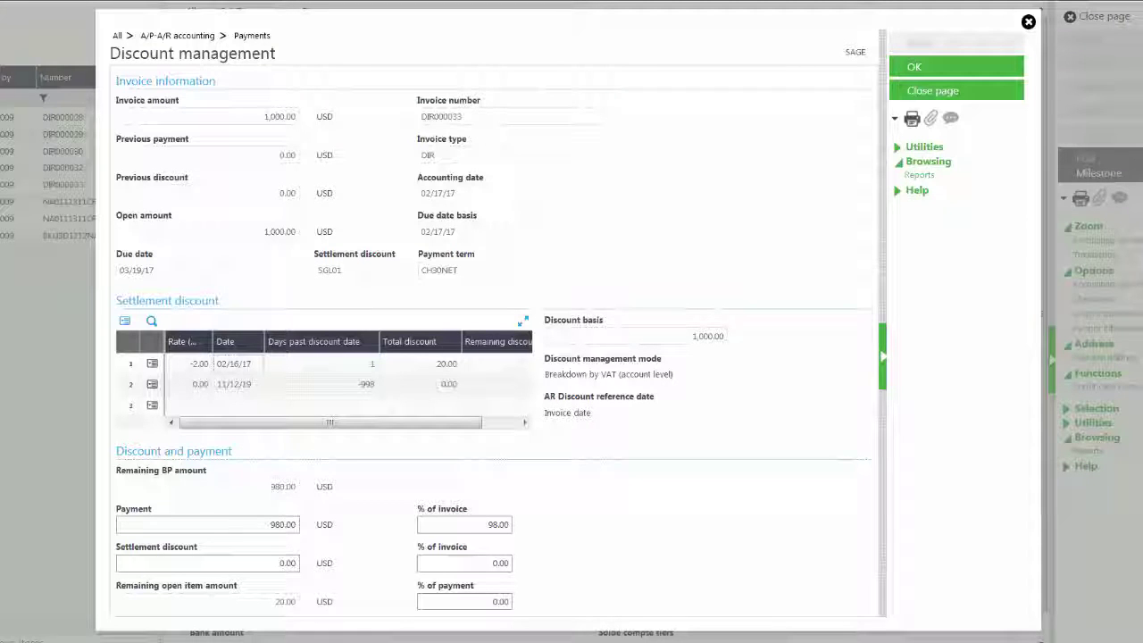
# Step: Apply a 20.00 settlement discount with 0 percentage of payment and allocate the invoice
pyautogui.click(293, 564)
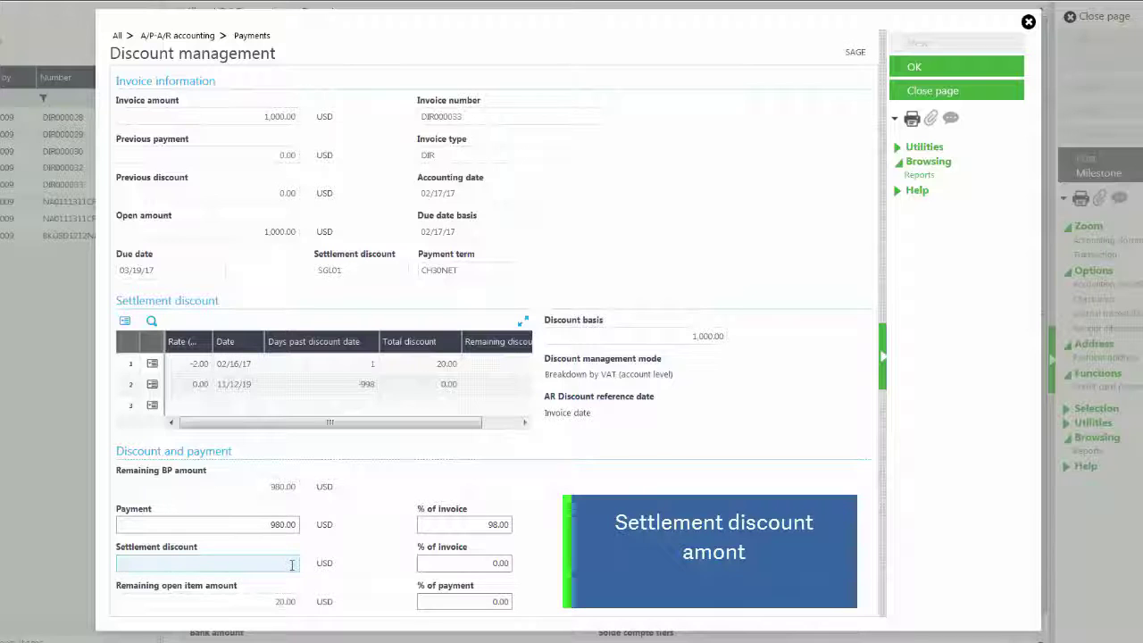
pyautogui.write('20.00')
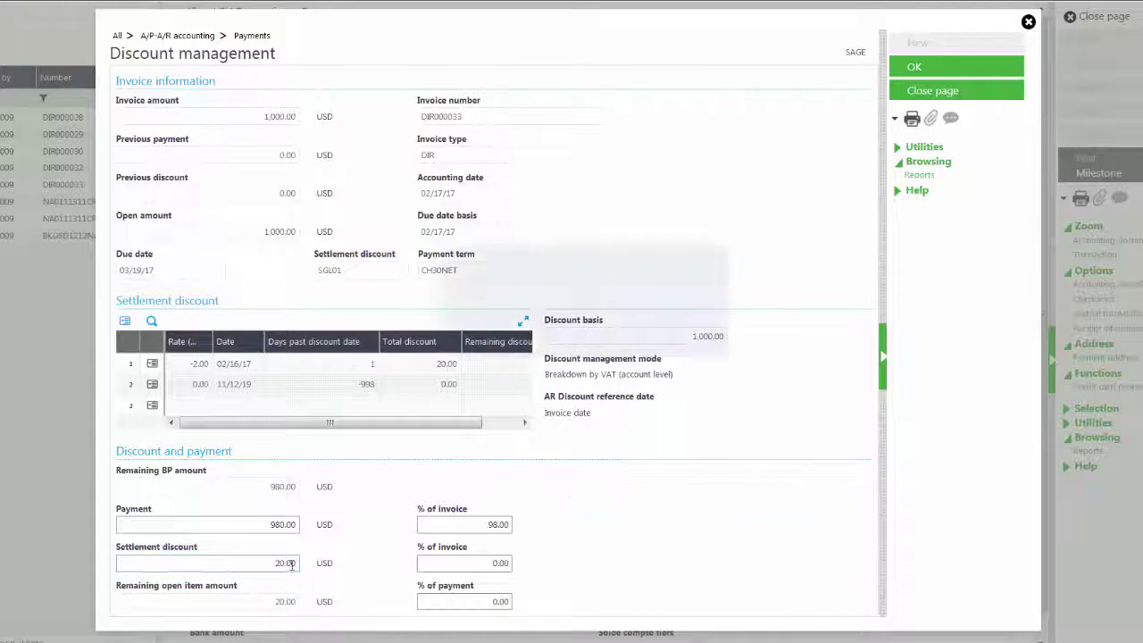
pyautogui.press('Tab')
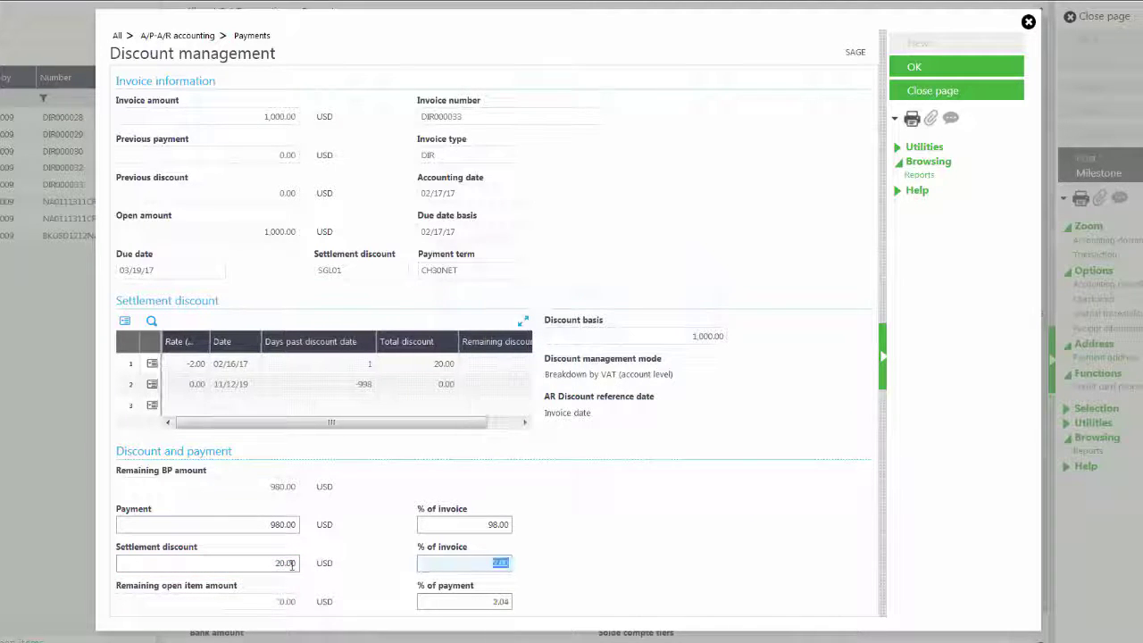
pyautogui.click(495, 602)
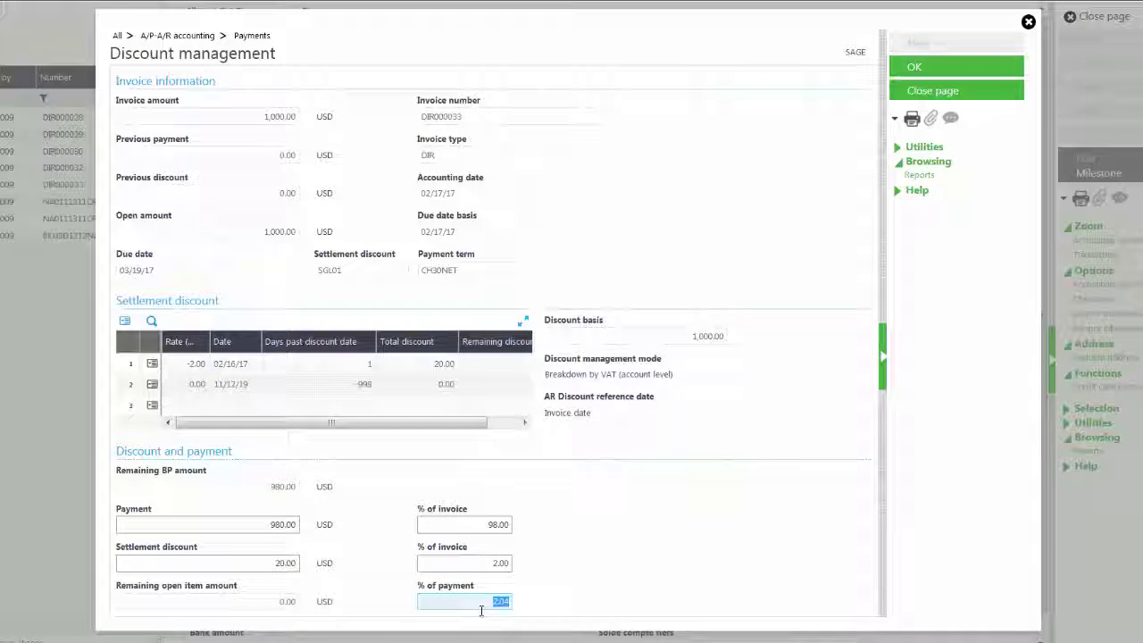
pyautogui.write('0')
pyautogui.press('Tab')
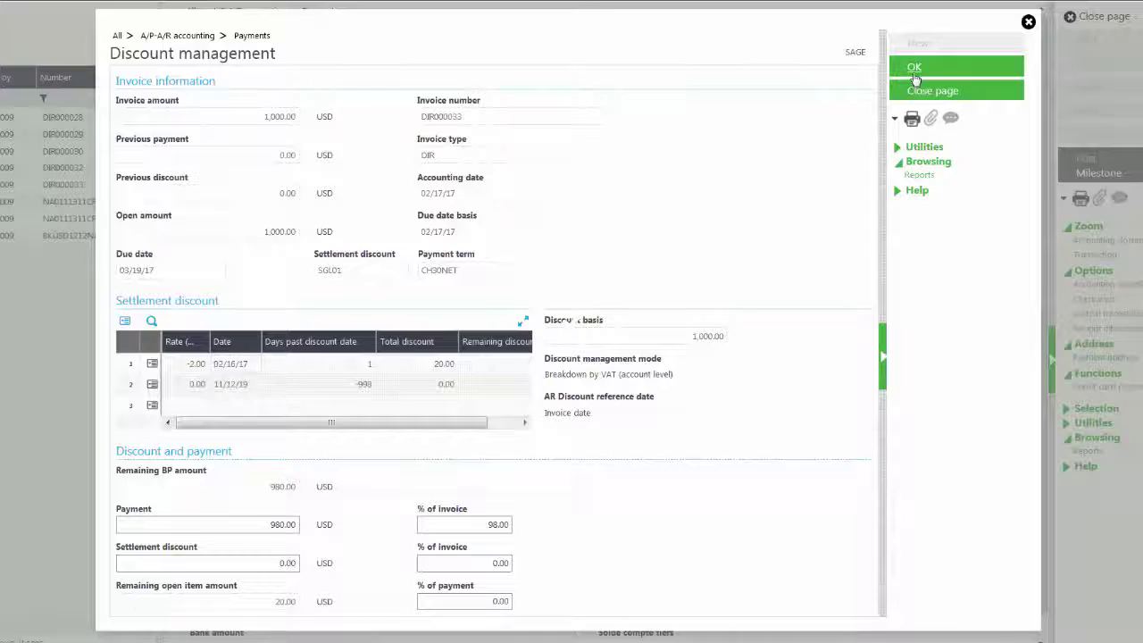
pyautogui.click(915, 72)
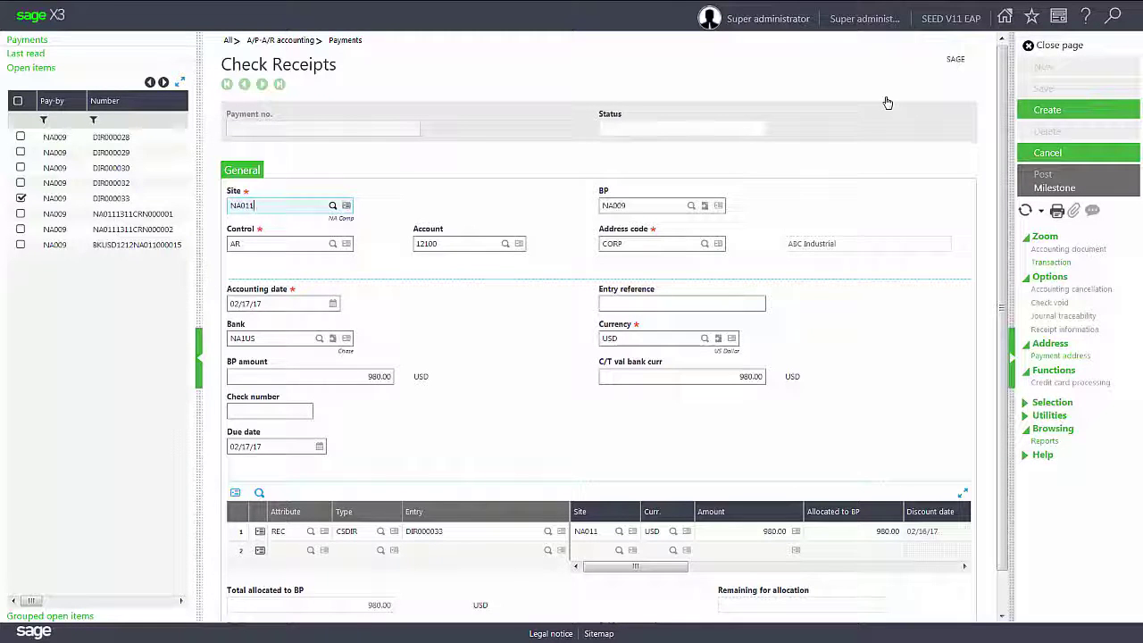
# Step: Save the 980 USD check receipt, then post it and confirm the posting
pyautogui.click(1039, 119)
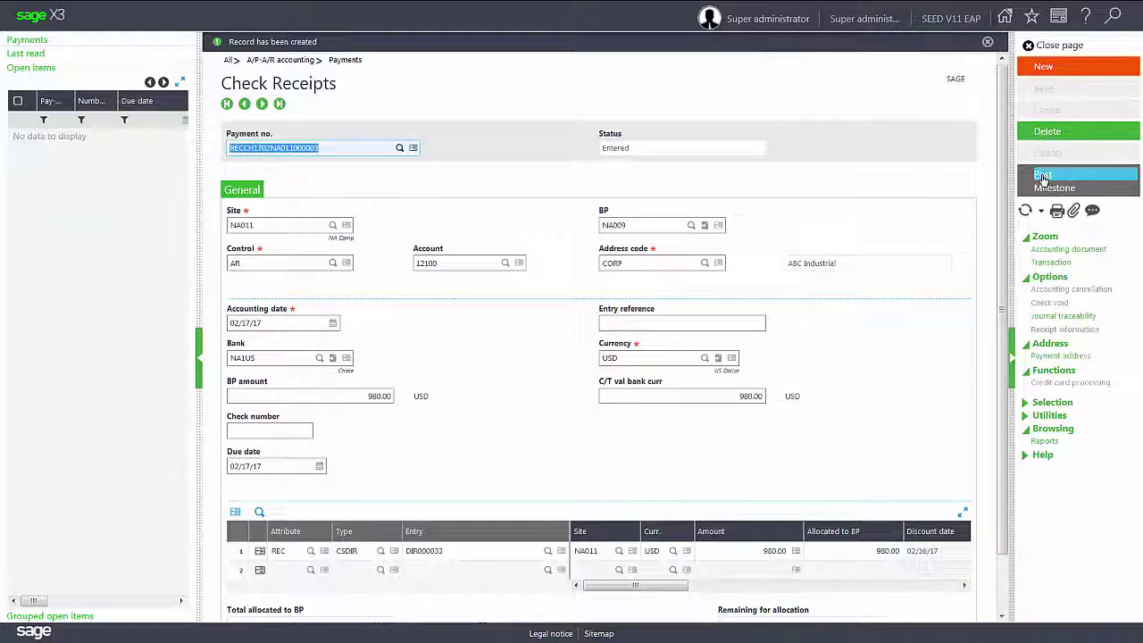
pyautogui.click(1042, 178)
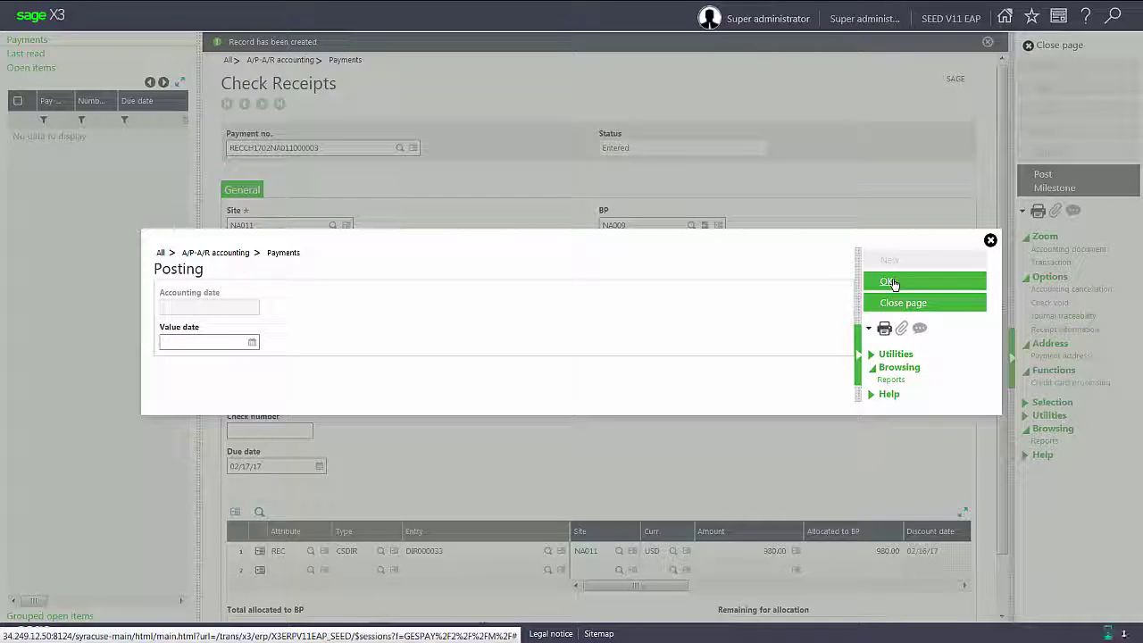
pyautogui.click(890, 283)
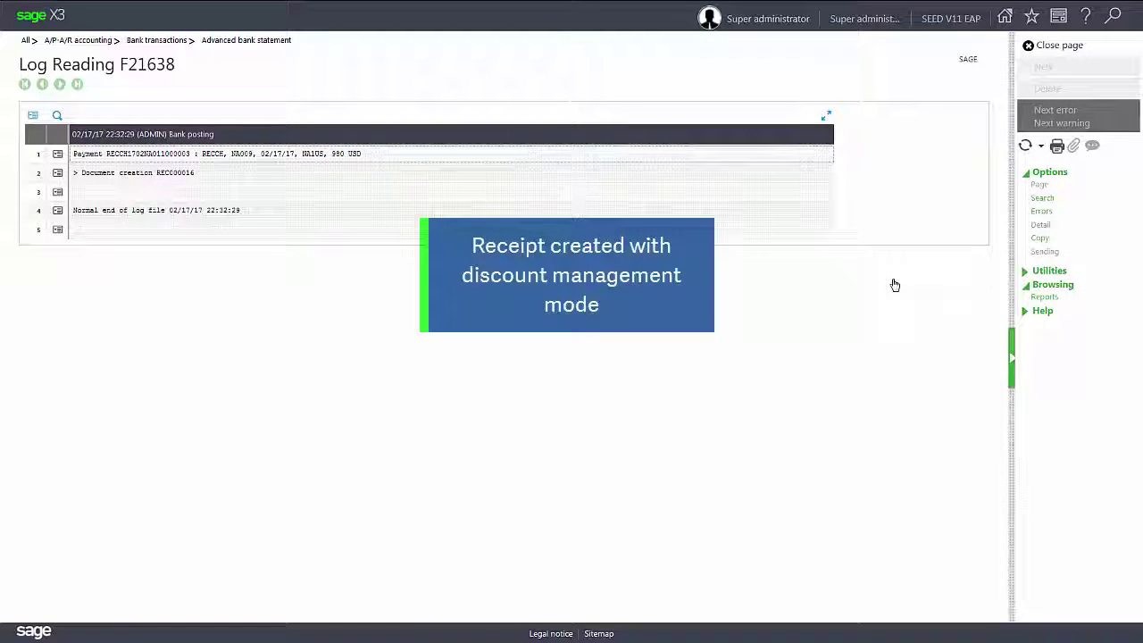
# Step: Close the posting log showing REC000016 to return to the check receipt, now In the bank
pyautogui.click(1074, 49)
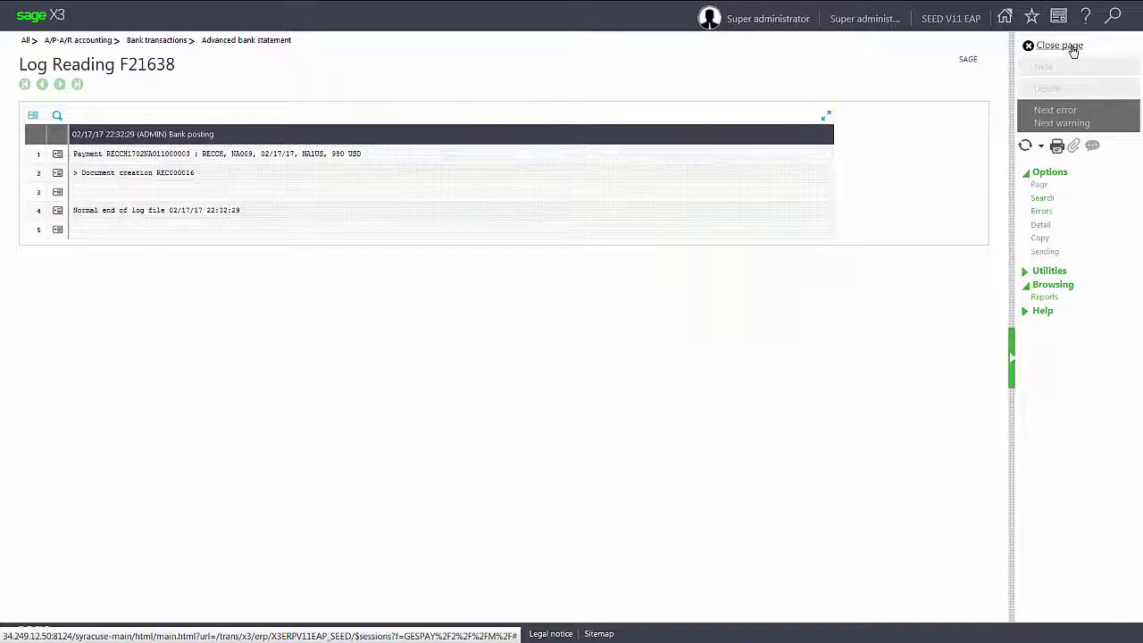